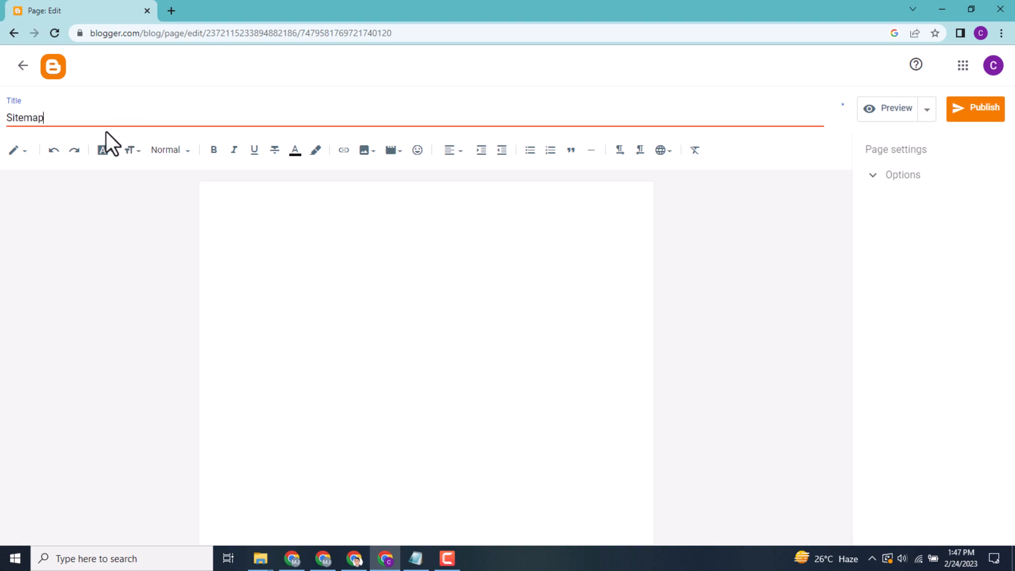
Switch the Sitemap page to HTML view and delete the default paragraph code
{"action": "left_click", "coordinate": [25, 152]}
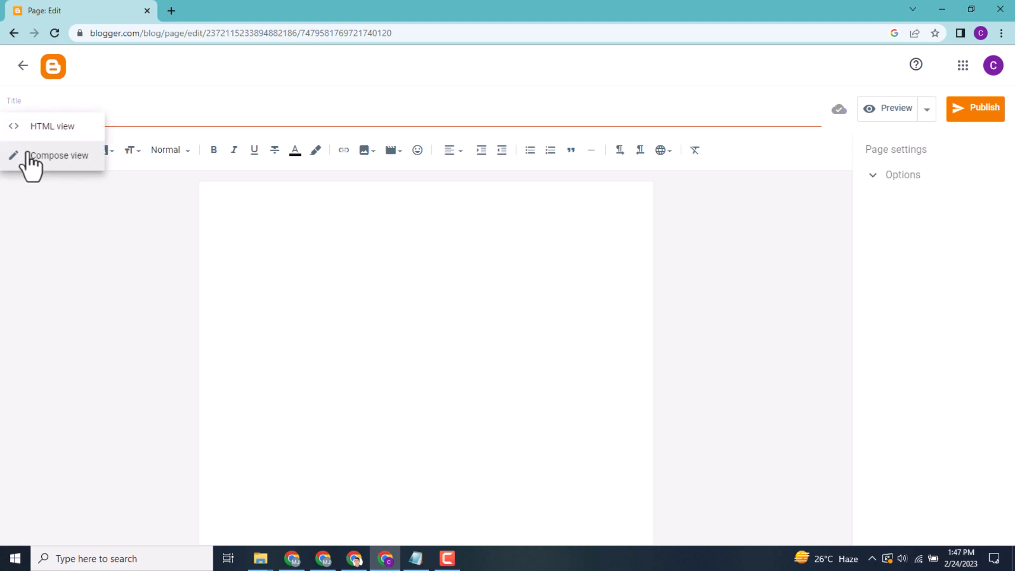
{"action": "left_click", "coordinate": [51, 129]}
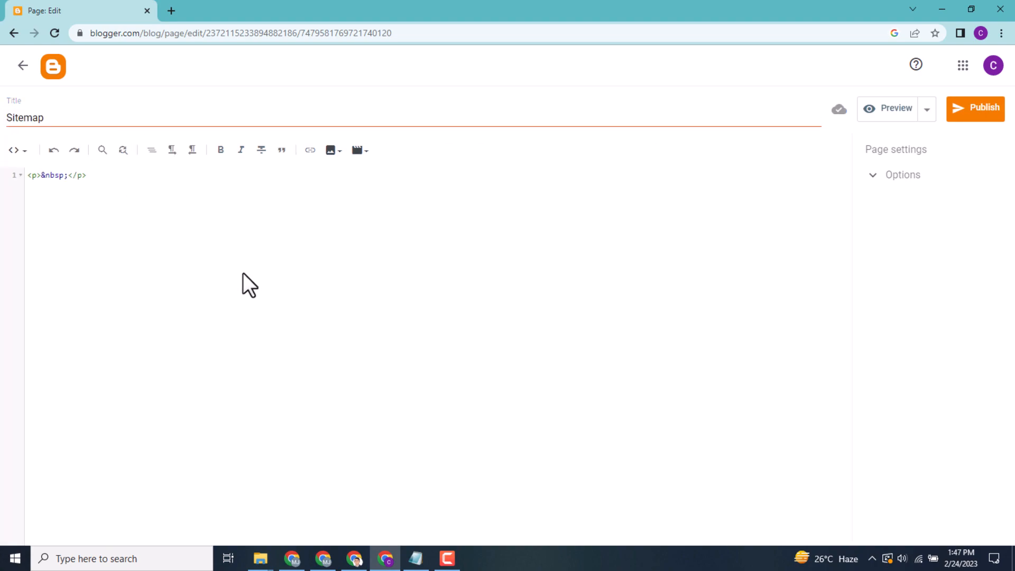
{"action": "left_click_drag", "start_coordinate": [87, 175], "coordinate": [29, 178]}
{"action": "key", "text": "BackSpace"}
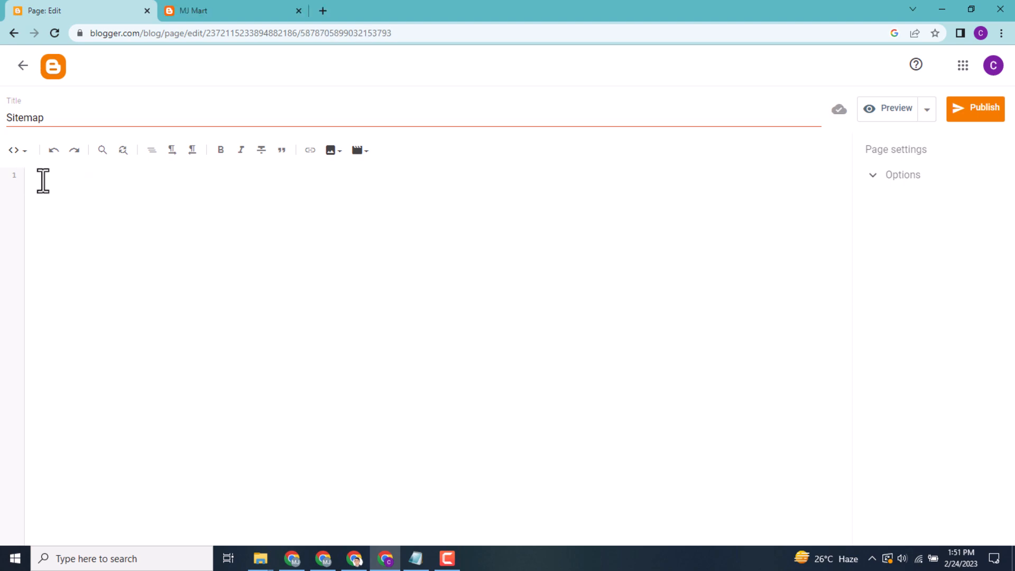
Copy the entire code from the Sitemap_Code file in Notepad and paste it into the Sitemap page's HTML in Blogger
{"action": "left_click", "coordinate": [416, 558]}
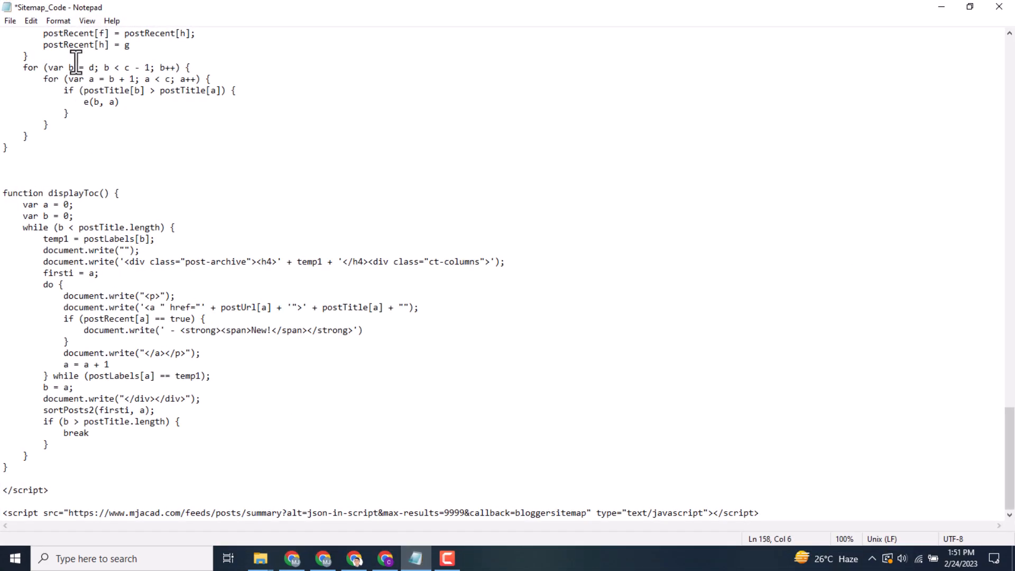
{"action": "left_click_drag", "start_coordinate": [1009, 457], "coordinate": [1009, 90]}
{"action": "left_click_drag", "start_coordinate": [3, 33], "coordinate": [888, 563]}
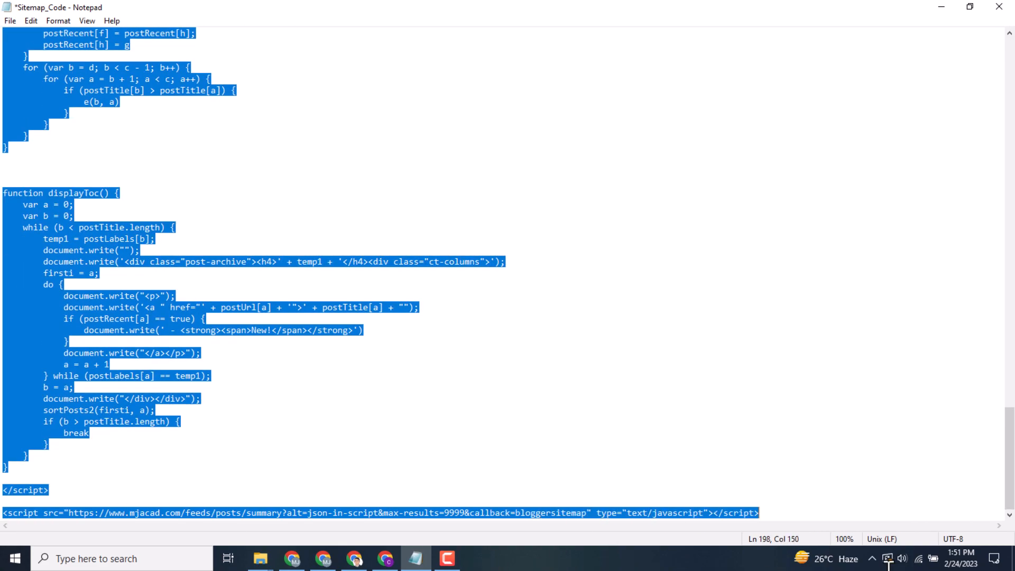
{"action": "right_click", "coordinate": [140, 303]}
{"action": "left_click", "coordinate": [173, 341]}
{"action": "left_click", "coordinate": [940, 7]}
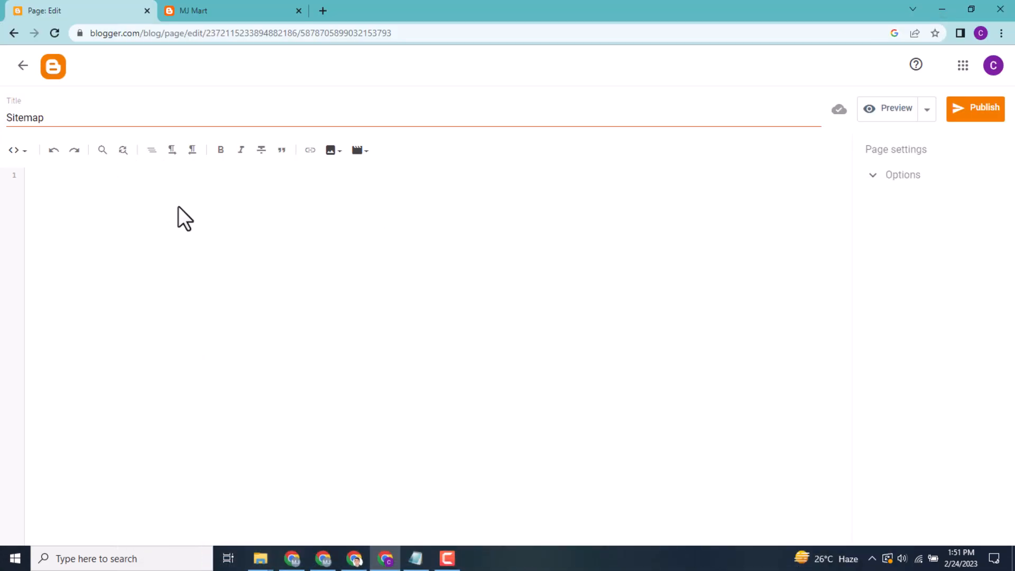
{"action": "right_click", "coordinate": [45, 181]}
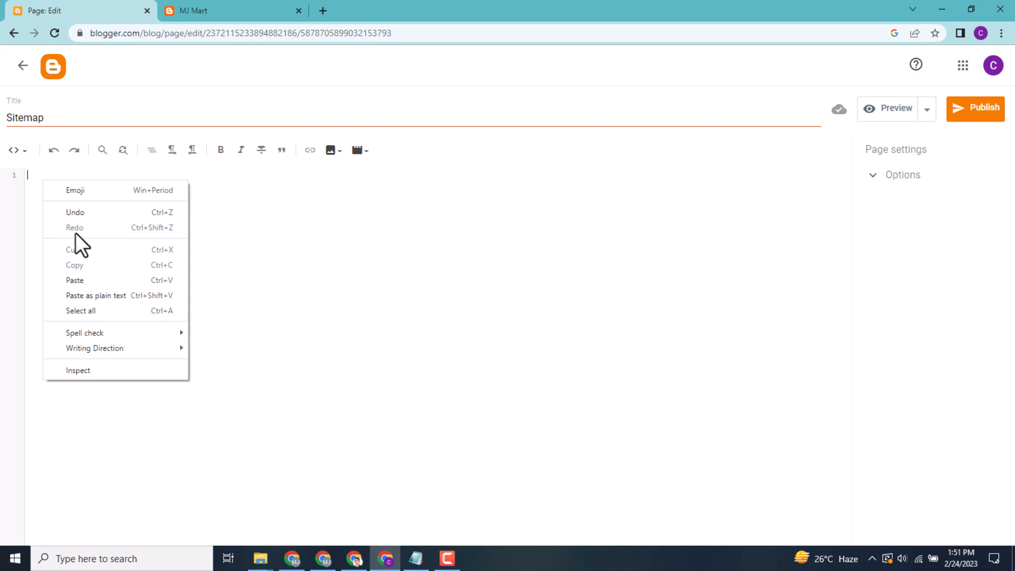
{"action": "left_click", "coordinate": [82, 281]}
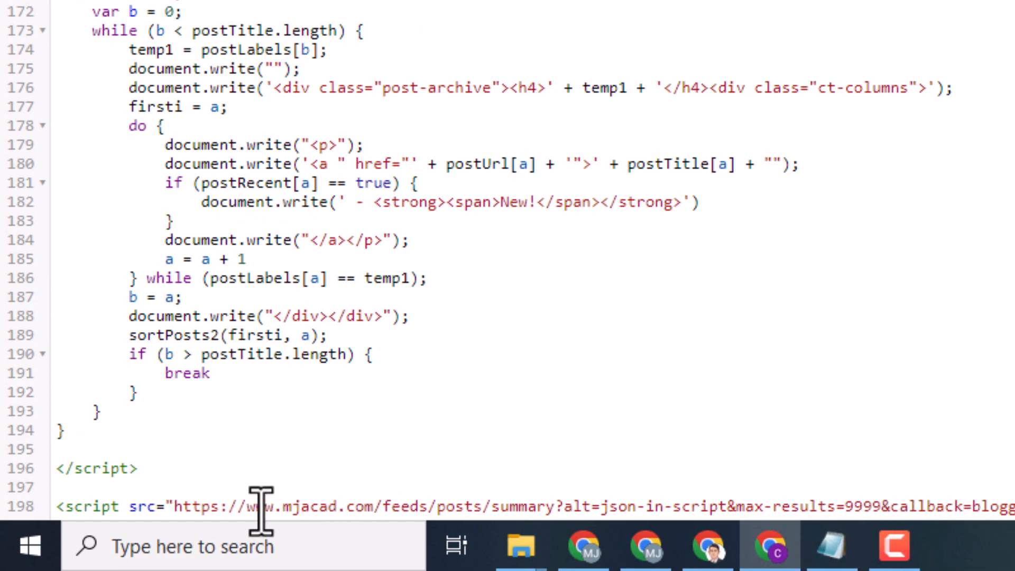
{"action": "left_click_drag", "start_coordinate": [175, 508], "coordinate": [381, 506]}
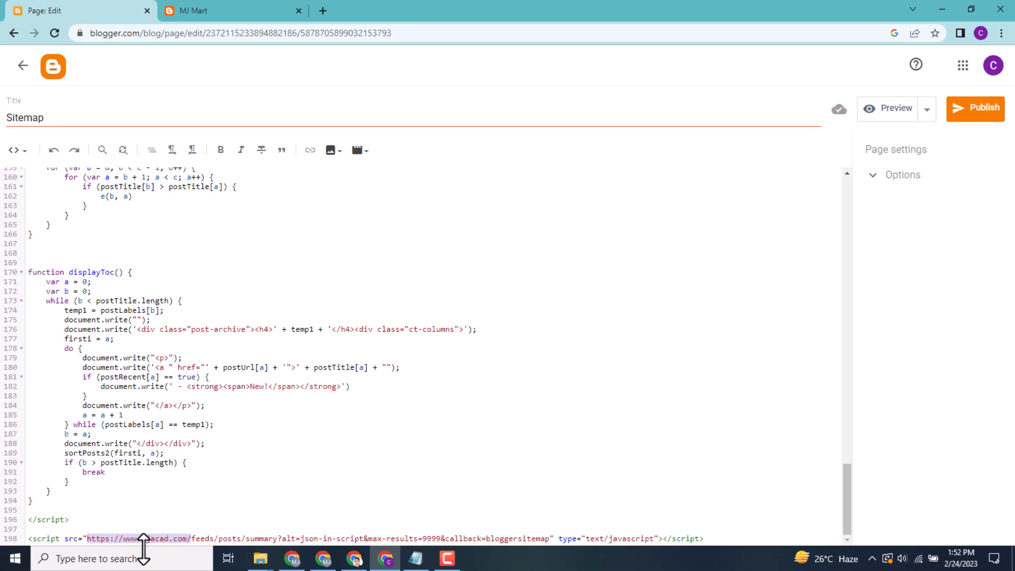
{"action": "left_click", "coordinate": [236, 3]}
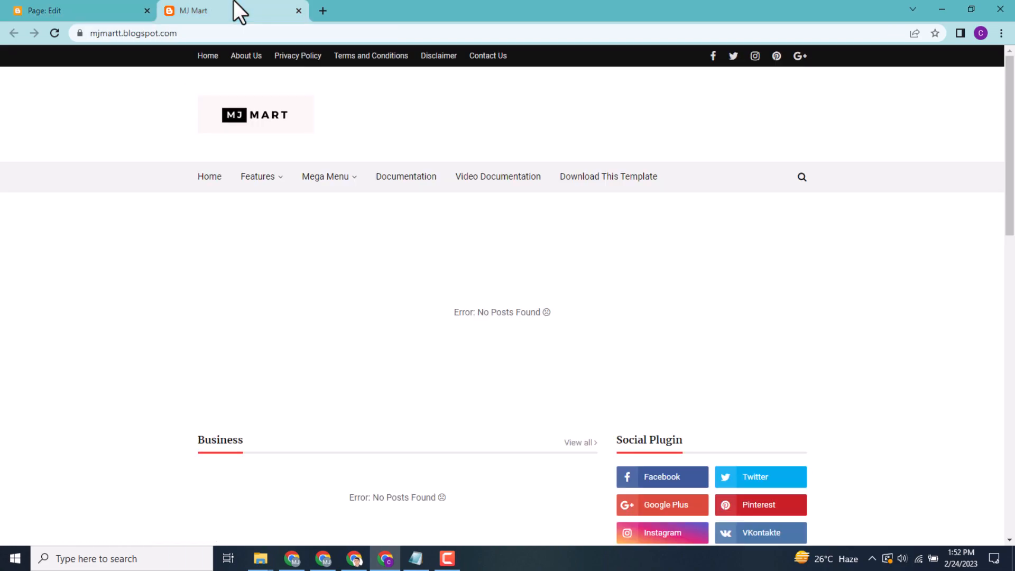
{"action": "left_click", "coordinate": [144, 33]}
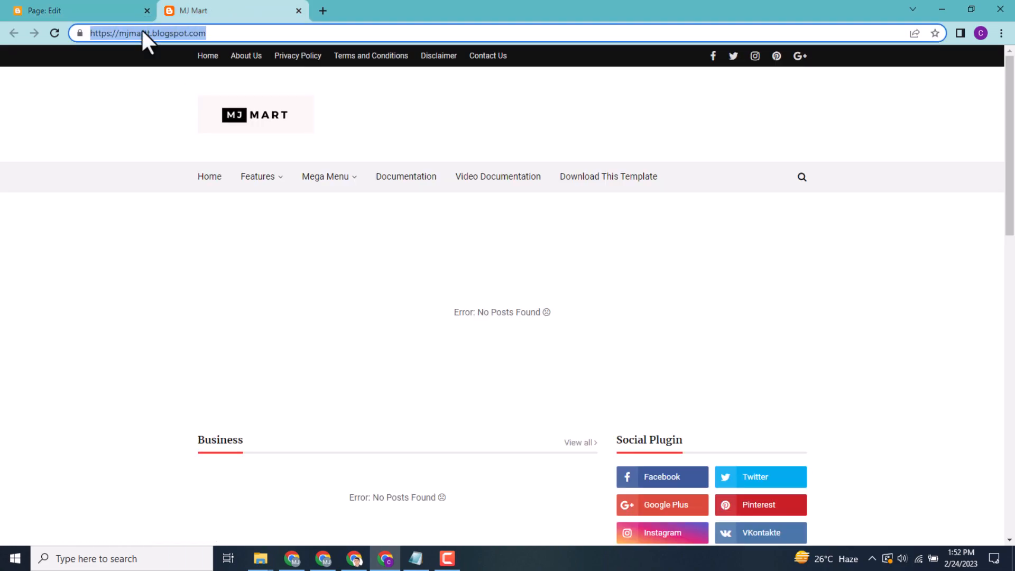
{"action": "right_click", "coordinate": [141, 33]}
{"action": "left_click", "coordinate": [179, 99]}
{"action": "left_click", "coordinate": [74, 8]}
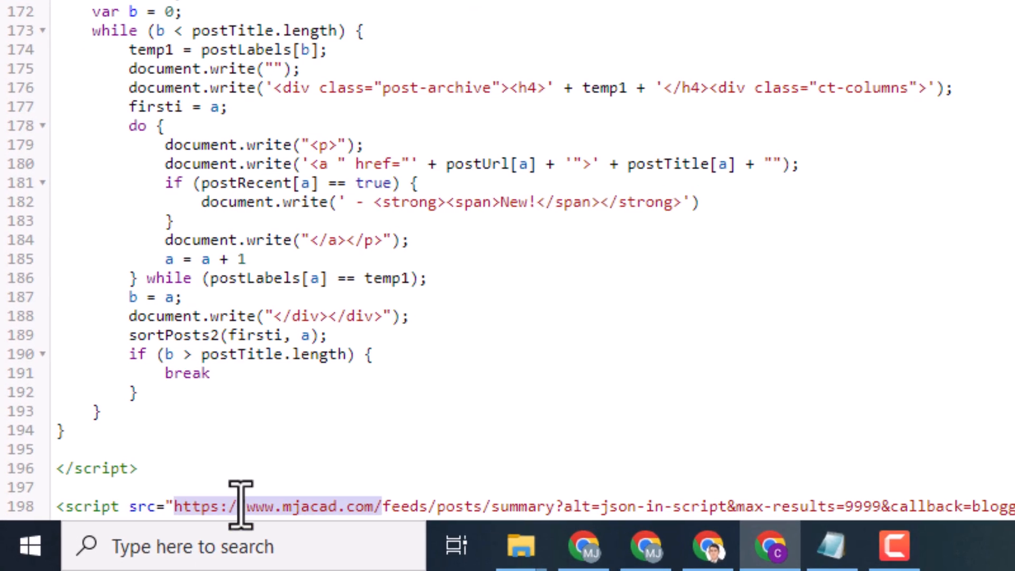
{"action": "right_click", "coordinate": [240, 504]}
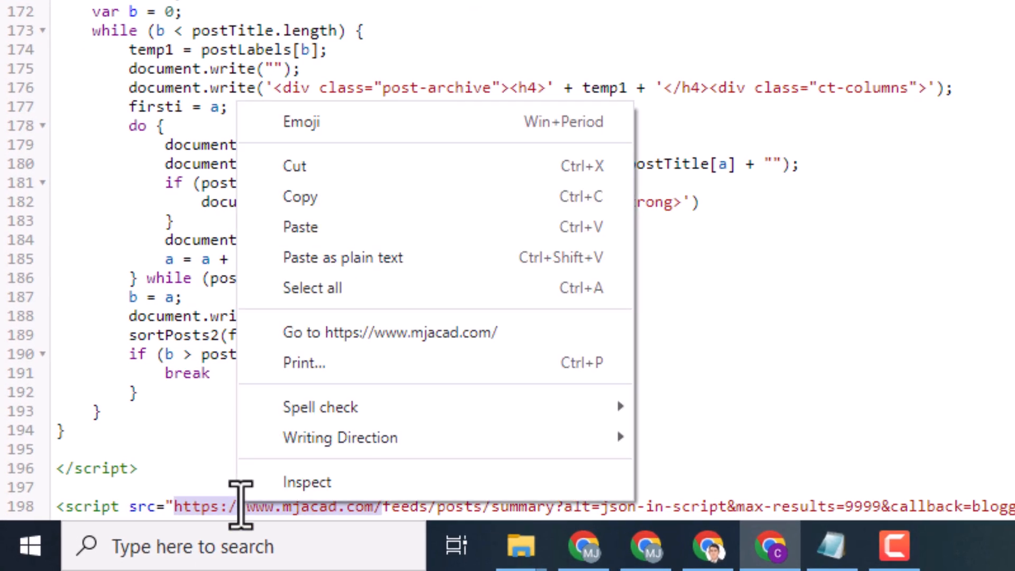
{"action": "left_click", "coordinate": [356, 220]}
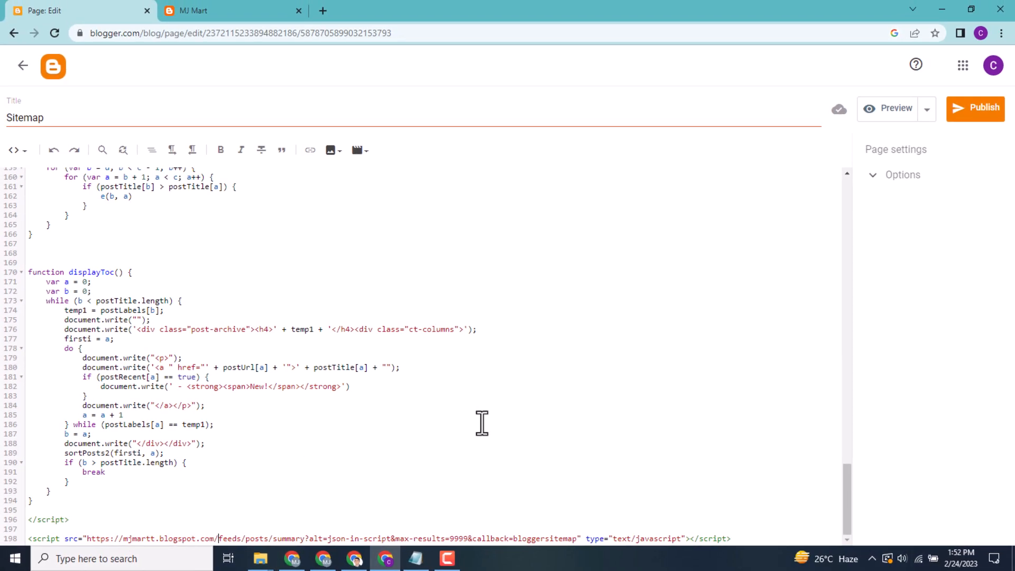
Publish the Sitemap page to the blog and view the published page in a new tab
{"action": "left_click", "coordinate": [963, 118]}
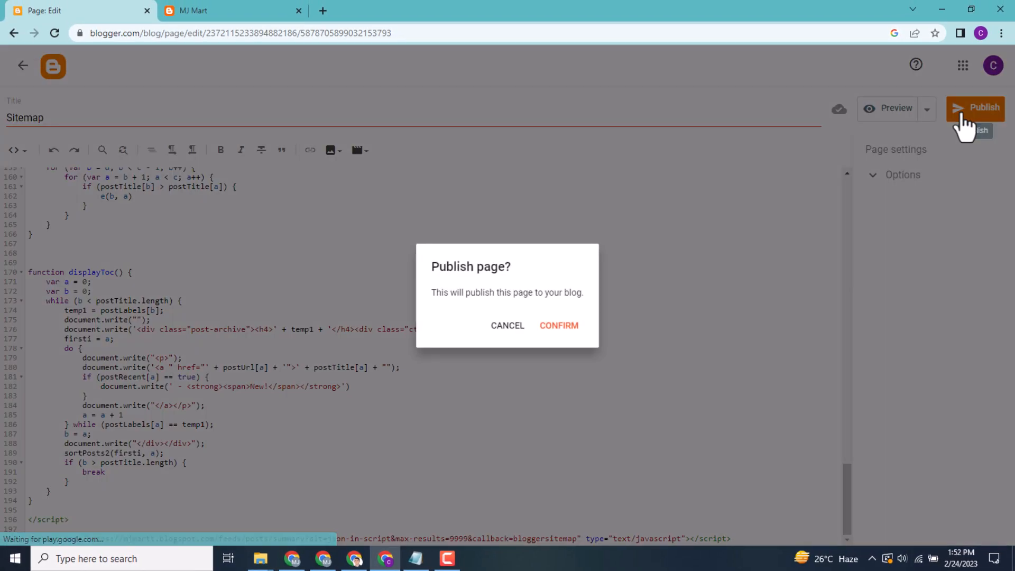
{"action": "left_click", "coordinate": [555, 327]}
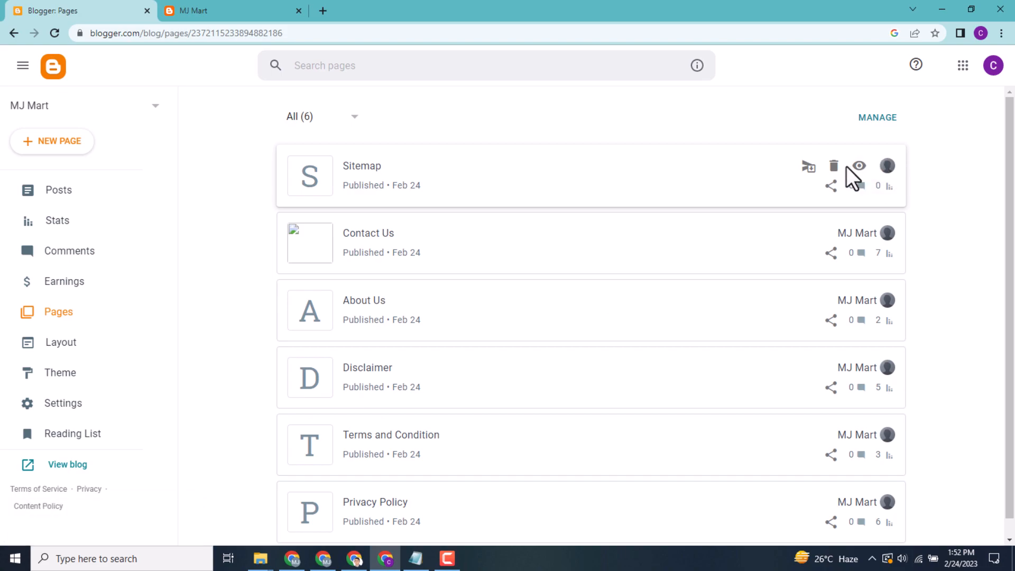
{"action": "right_click", "coordinate": [858, 166]}
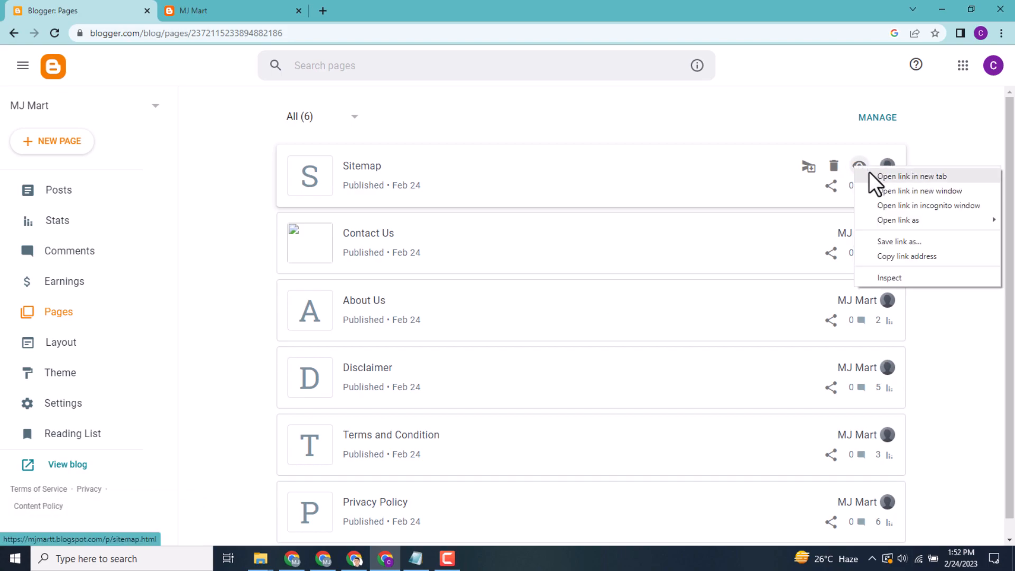
{"action": "left_click", "coordinate": [870, 175]}
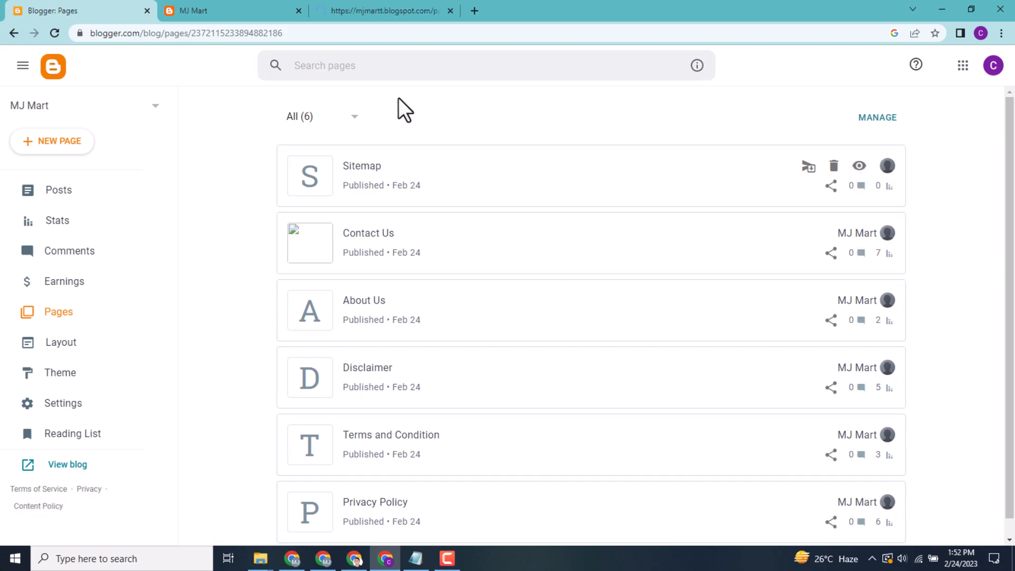
{"action": "left_click", "coordinate": [378, 8]}
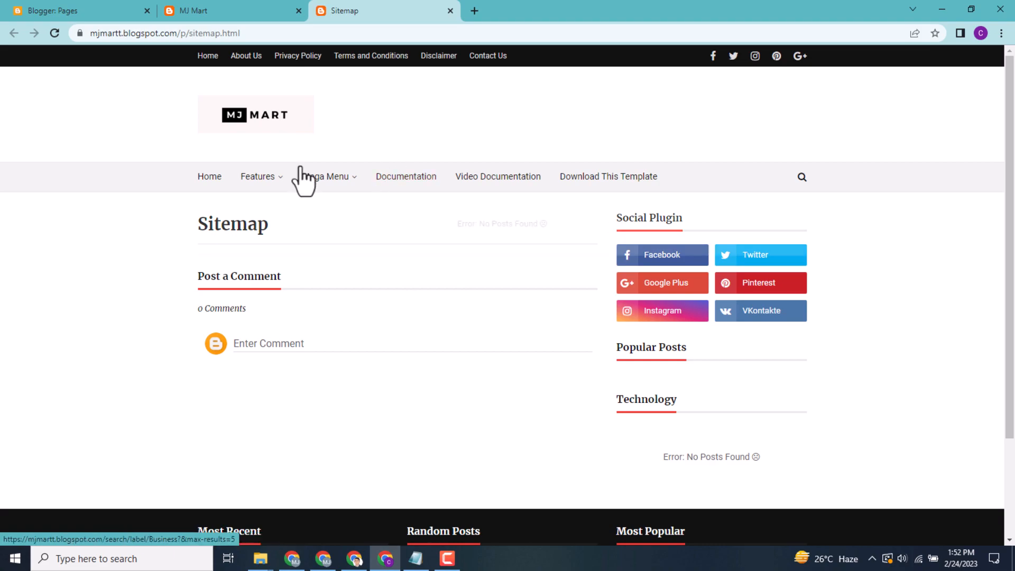
Check the blog's list of posts, then return to the published Sitemap page
{"action": "left_click", "coordinate": [94, 9]}
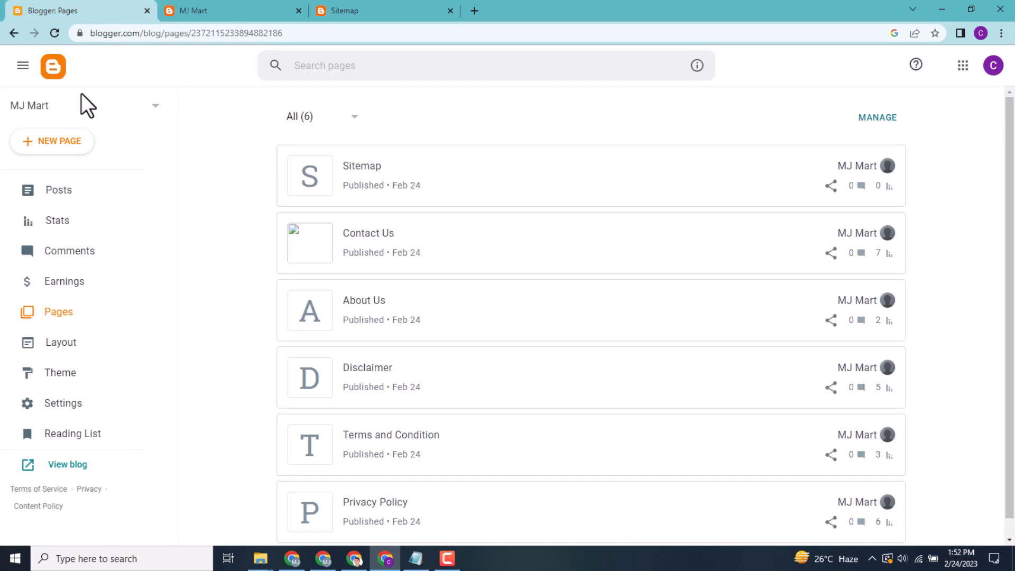
{"action": "left_click", "coordinate": [53, 193]}
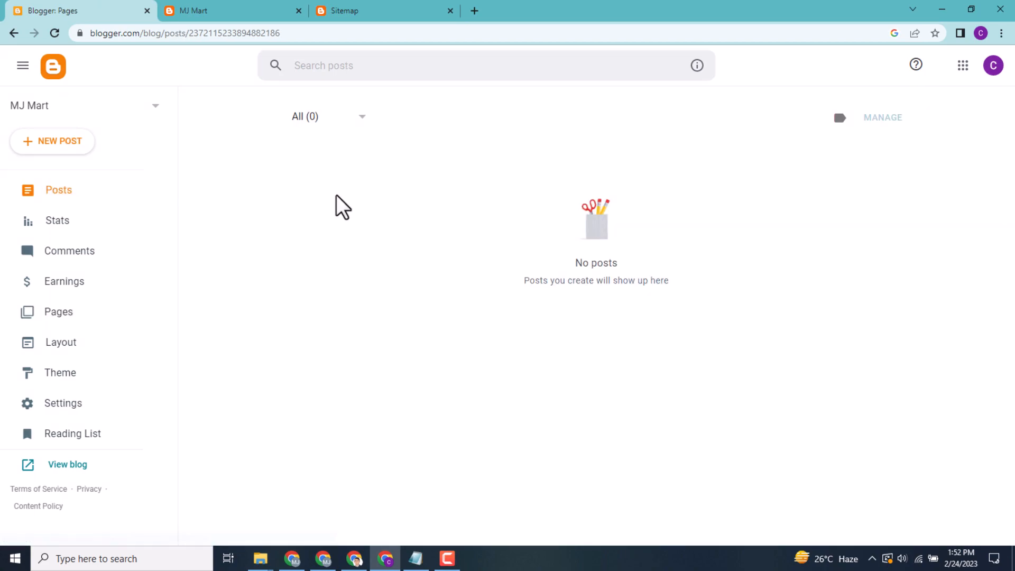
{"action": "left_click_drag", "start_coordinate": [607, 239], "coordinate": [675, 282]}
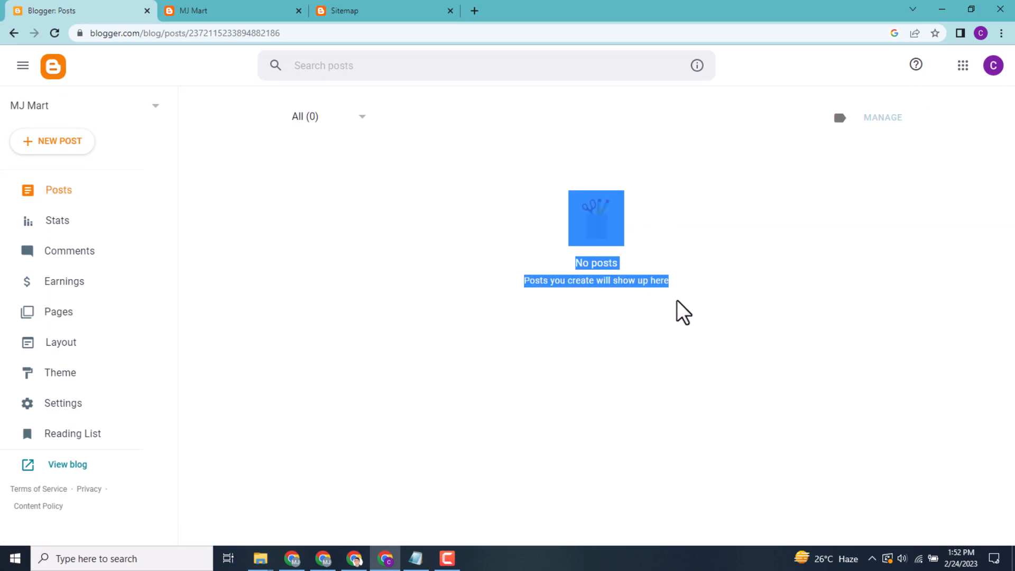
{"action": "left_click", "coordinate": [364, 198]}
{"action": "left_click", "coordinate": [376, 2]}
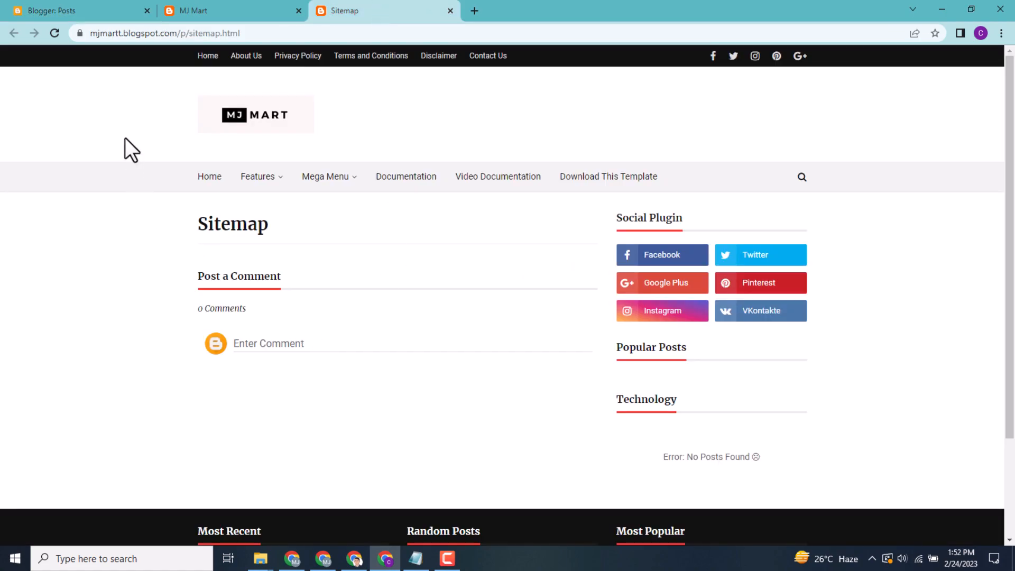
Examine the page links at the top and in the footer of the MJ Mart home page
{"action": "left_click", "coordinate": [47, 5]}
{"action": "key", "text": "ctrl+Tab"}
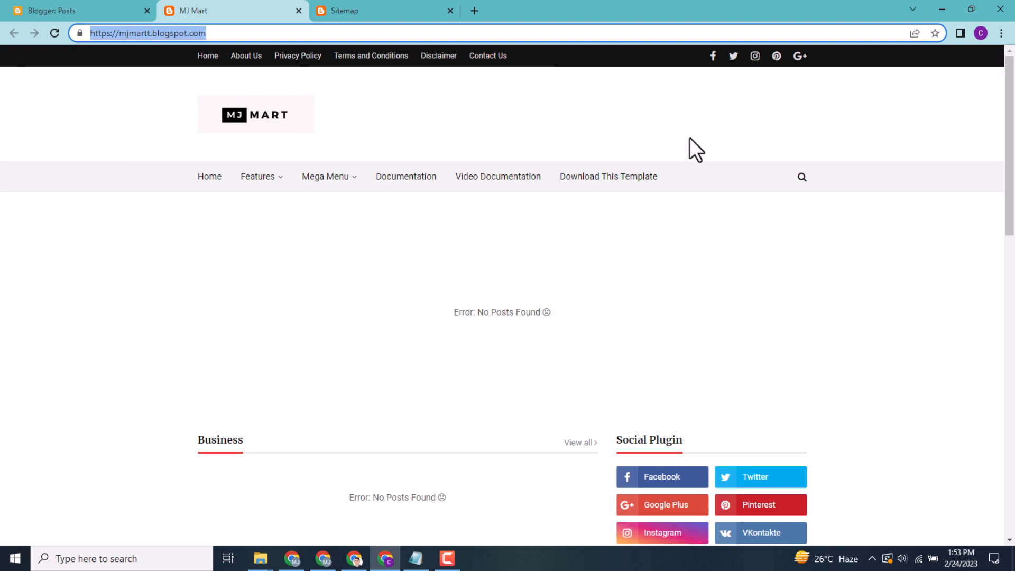
{"action": "left_click_drag", "start_coordinate": [1009, 171], "coordinate": [1004, 544]}
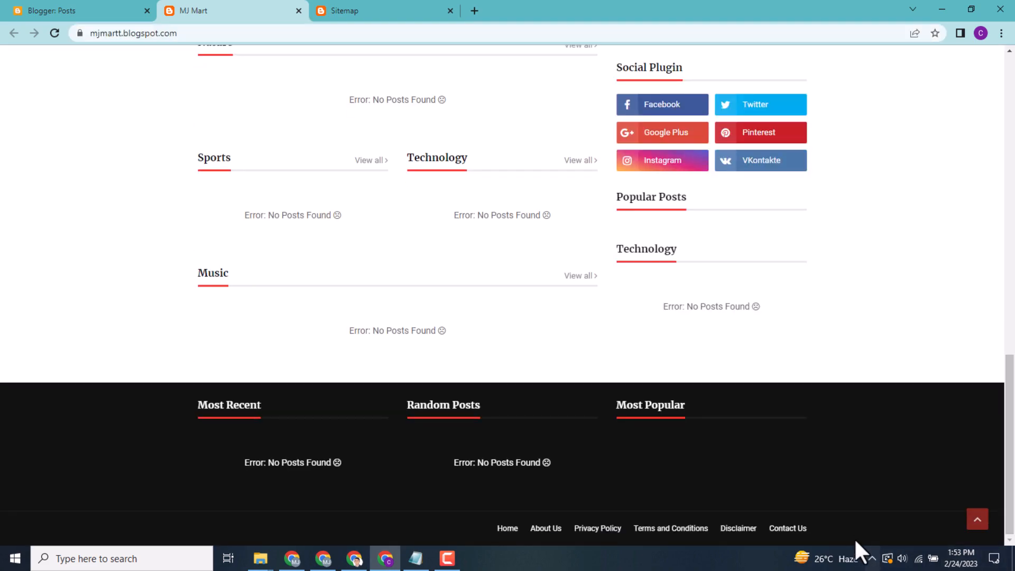
{"action": "left_click_drag", "start_coordinate": [1009, 444], "coordinate": [1009, 145]}
Add a new item with the site name Sitemap to the Top Navigation link list in the blog's layout
{"action": "left_click", "coordinate": [101, 10]}
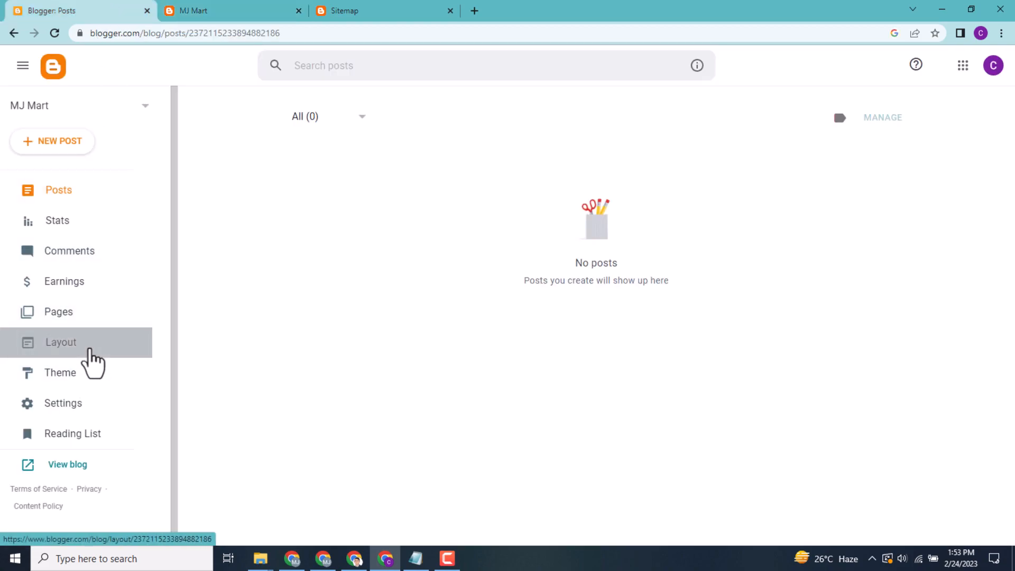
{"action": "left_click", "coordinate": [91, 350]}
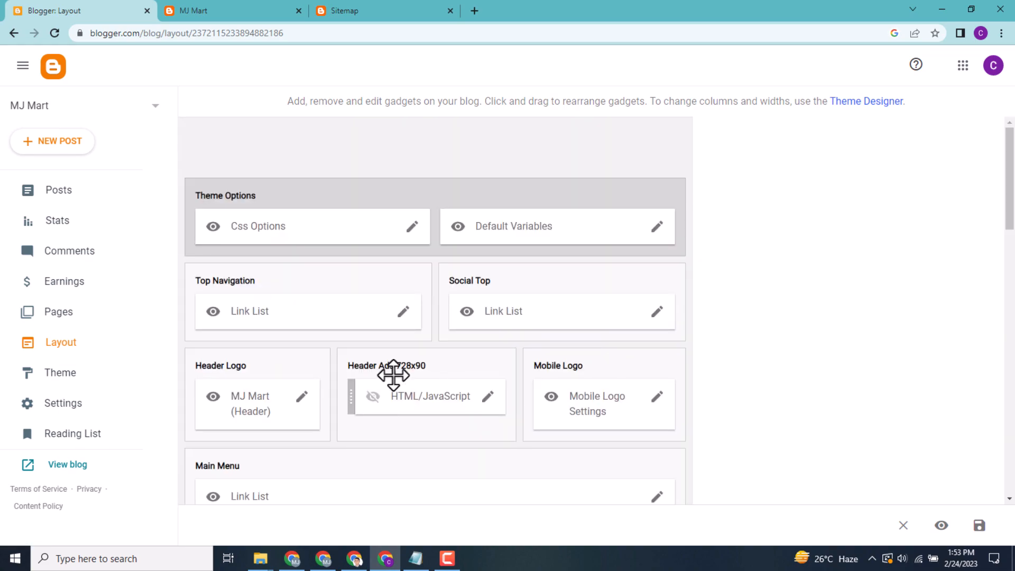
{"action": "left_click", "coordinate": [405, 313]}
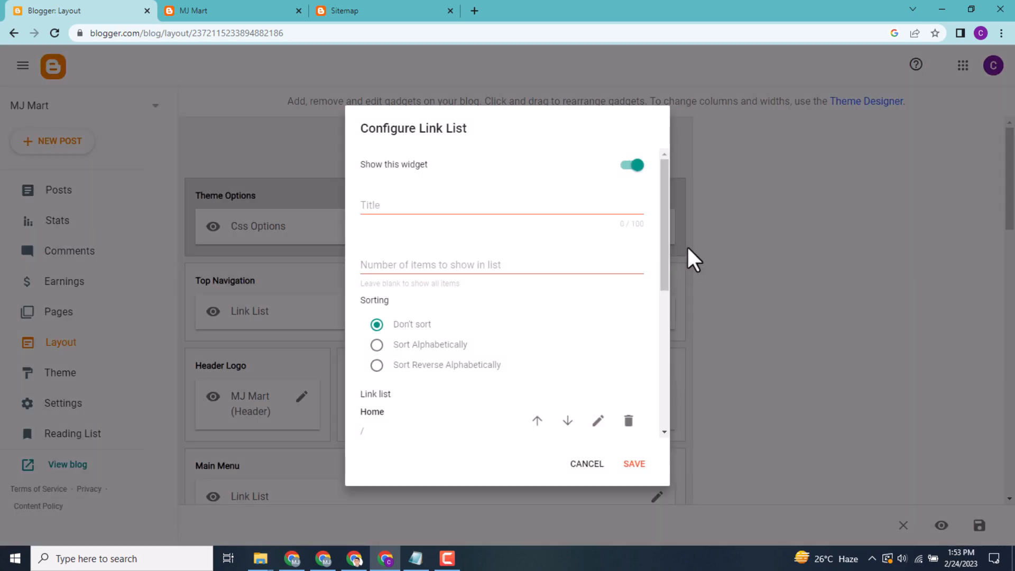
{"action": "left_click_drag", "start_coordinate": [662, 249], "coordinate": [654, 411]}
{"action": "left_click", "coordinate": [613, 425]}
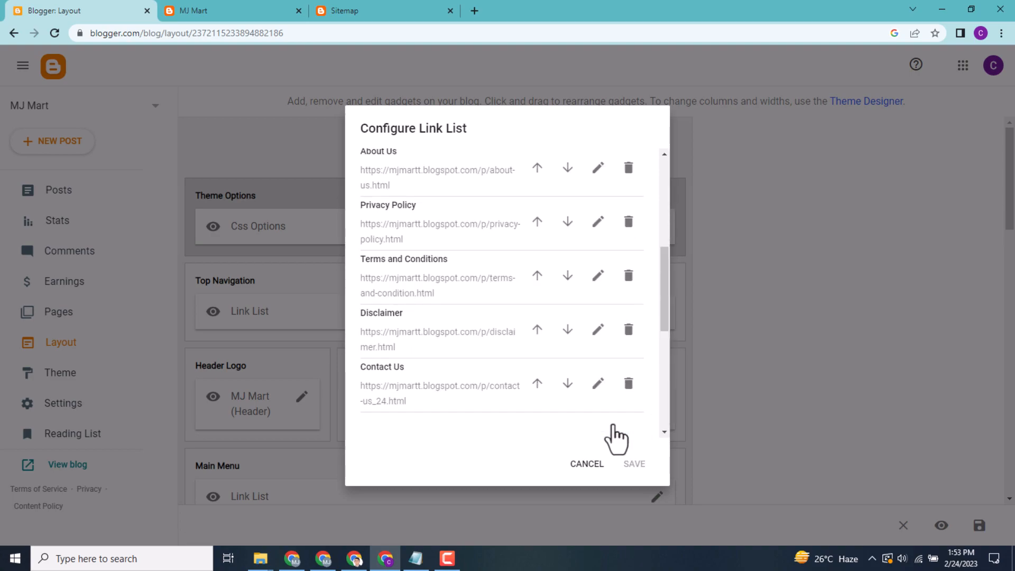
{"action": "scroll", "coordinate": [663, 359], "scroll_direction": "down", "scroll_amount": 4}
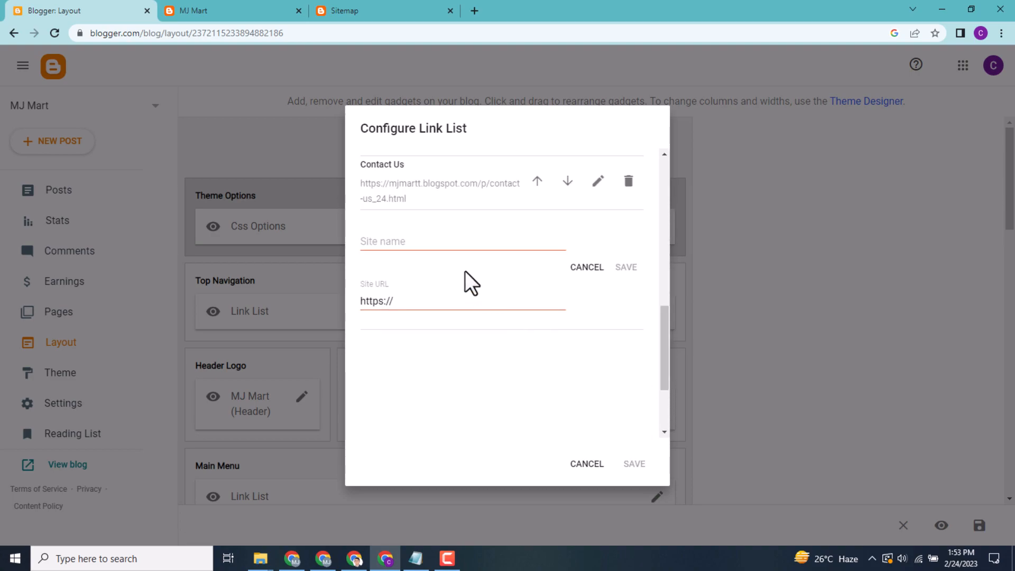
{"action": "left_click", "coordinate": [462, 248]}
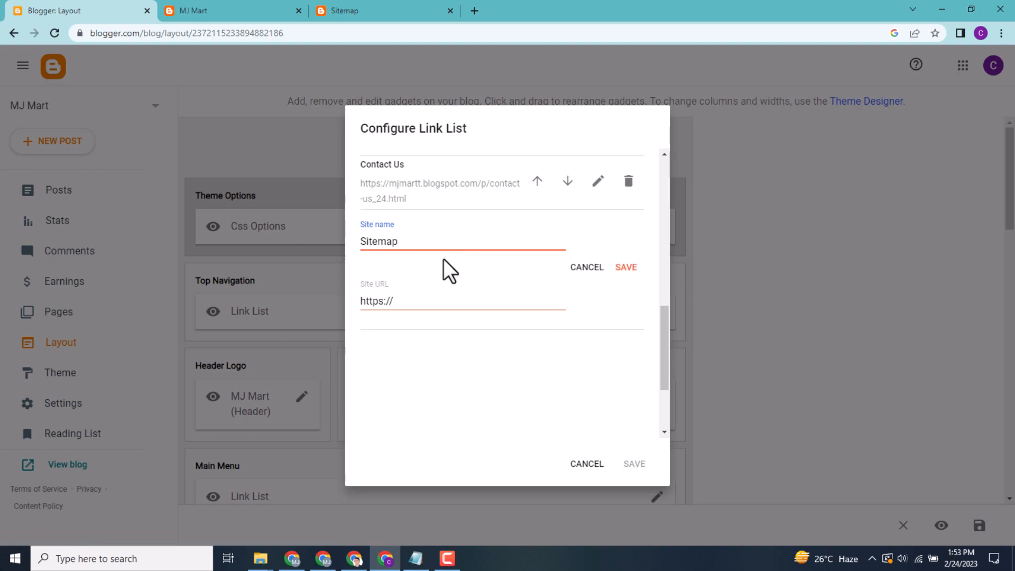
{"action": "triple_click", "coordinate": [382, 302]}
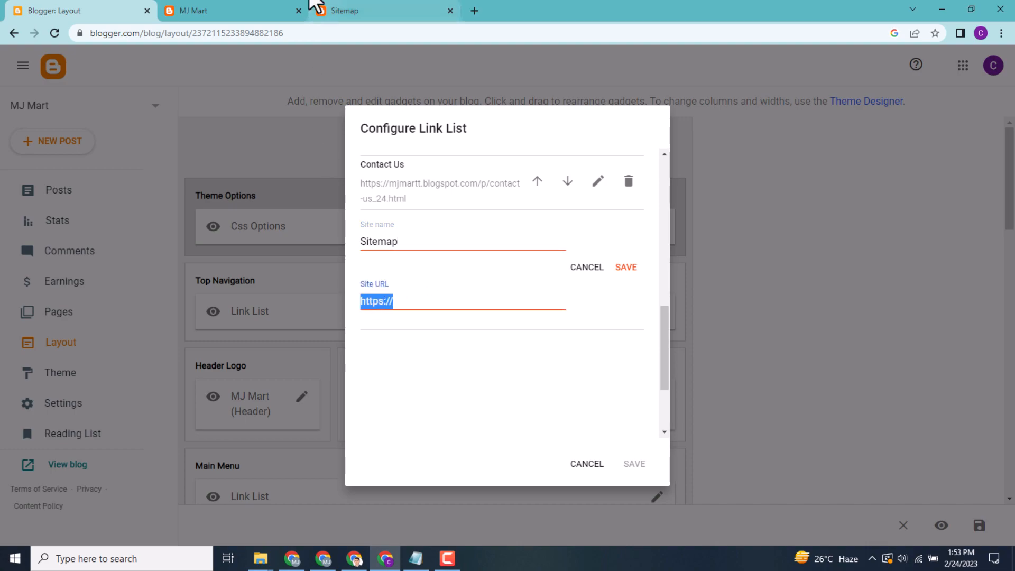
{"action": "left_click", "coordinate": [343, 7]}
{"action": "left_click", "coordinate": [213, 33]}
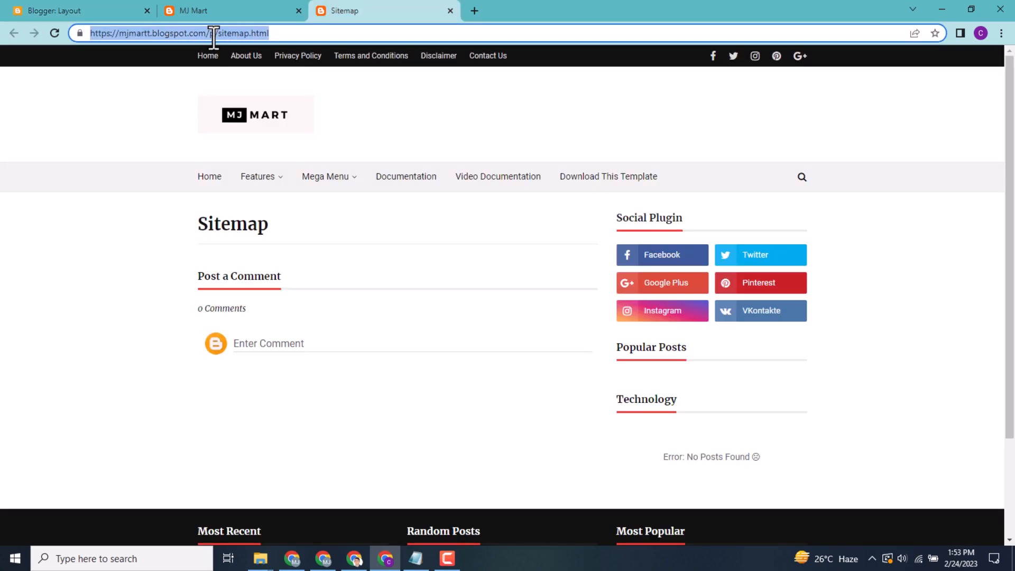
{"action": "right_click", "coordinate": [210, 35]}
{"action": "left_click", "coordinate": [252, 105]}
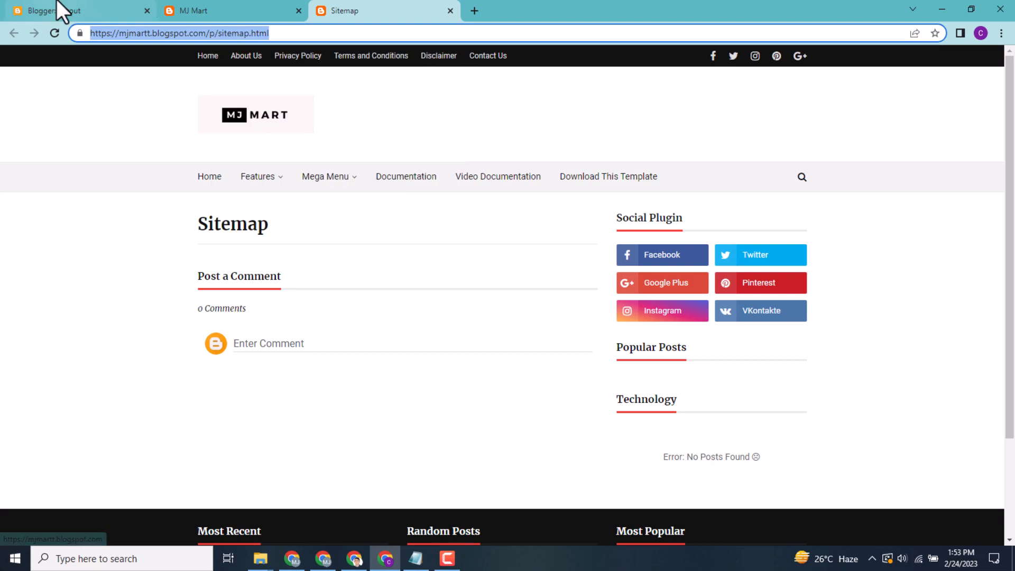
{"action": "left_click", "coordinate": [59, 11]}
{"action": "right_click", "coordinate": [379, 305]}
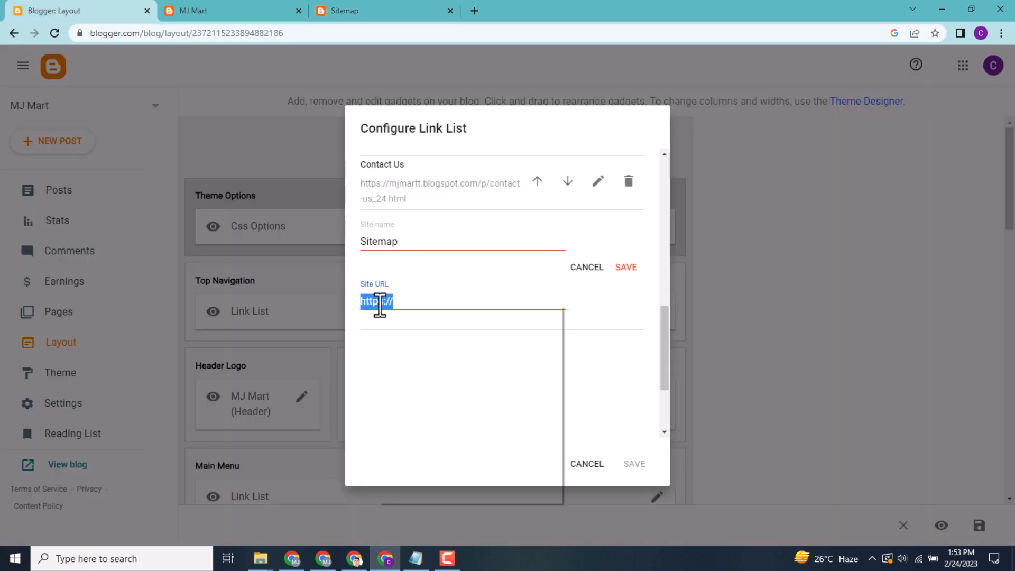
{"action": "left_click", "coordinate": [412, 366]}
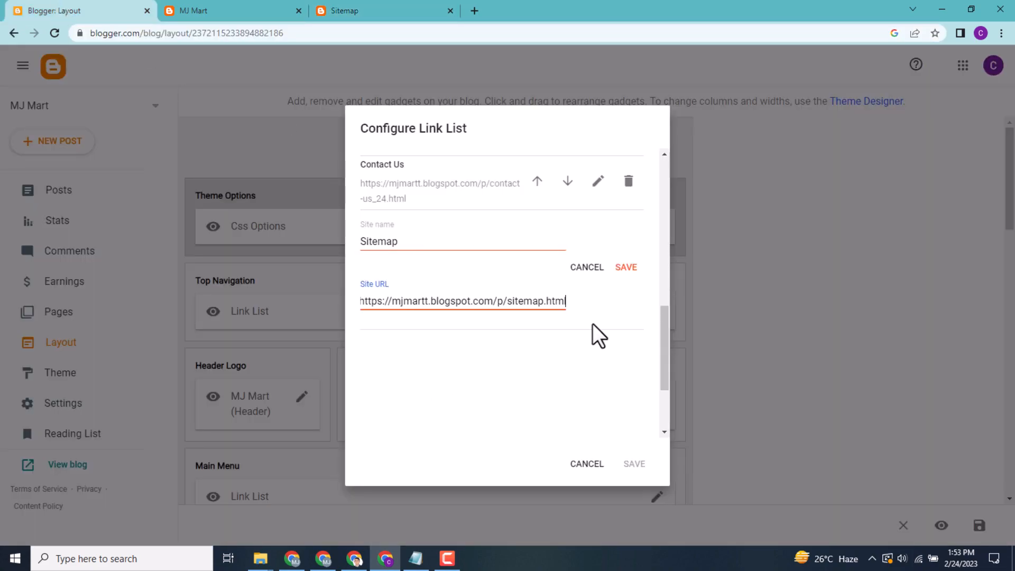
{"action": "left_click", "coordinate": [628, 268]}
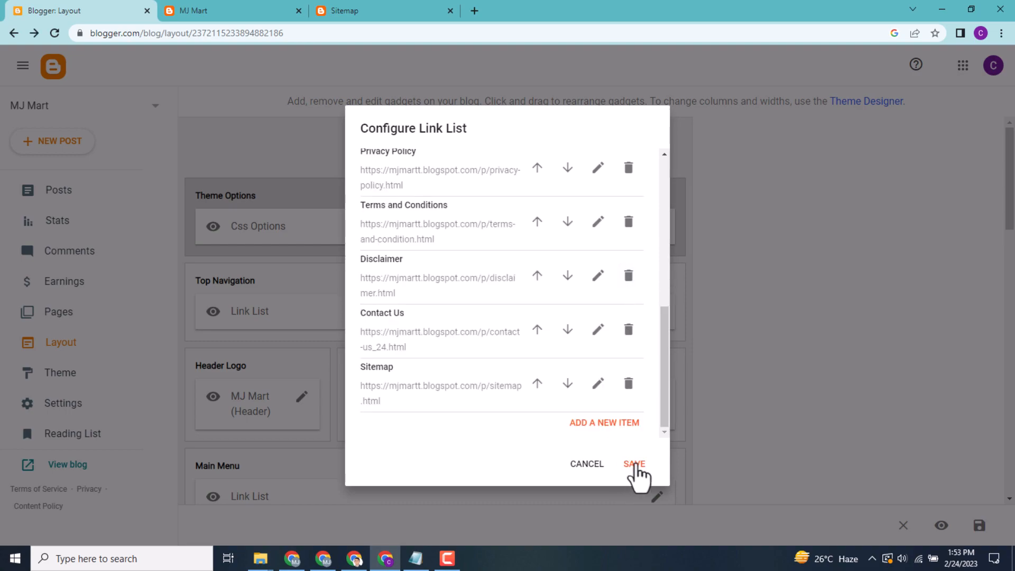
{"action": "left_click", "coordinate": [636, 466]}
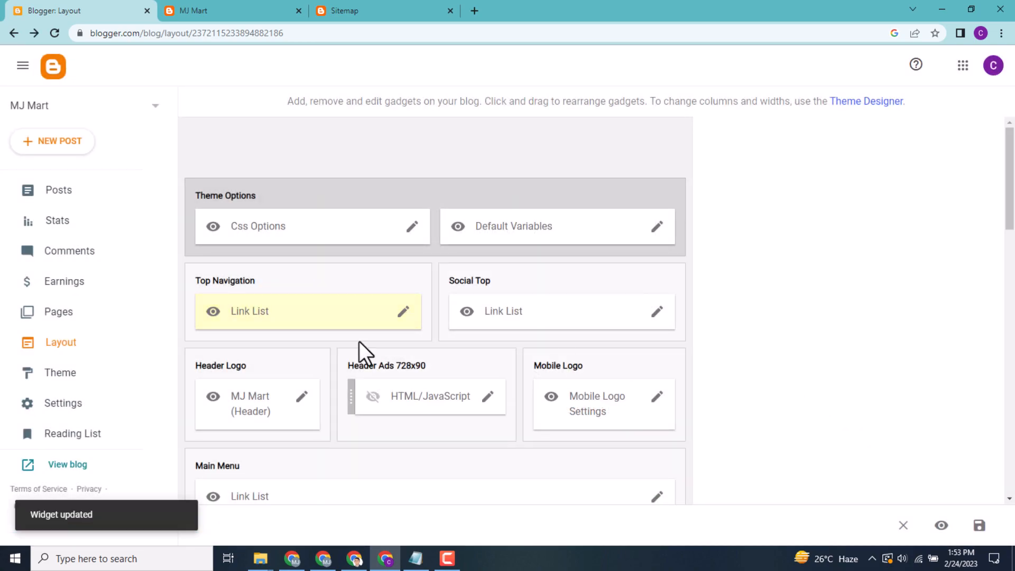
Add a new item with the site name Sitemap to the Menu Footer Widget link list
{"action": "scroll", "coordinate": [870, 251], "scroll_direction": "down", "scroll_amount": 20}
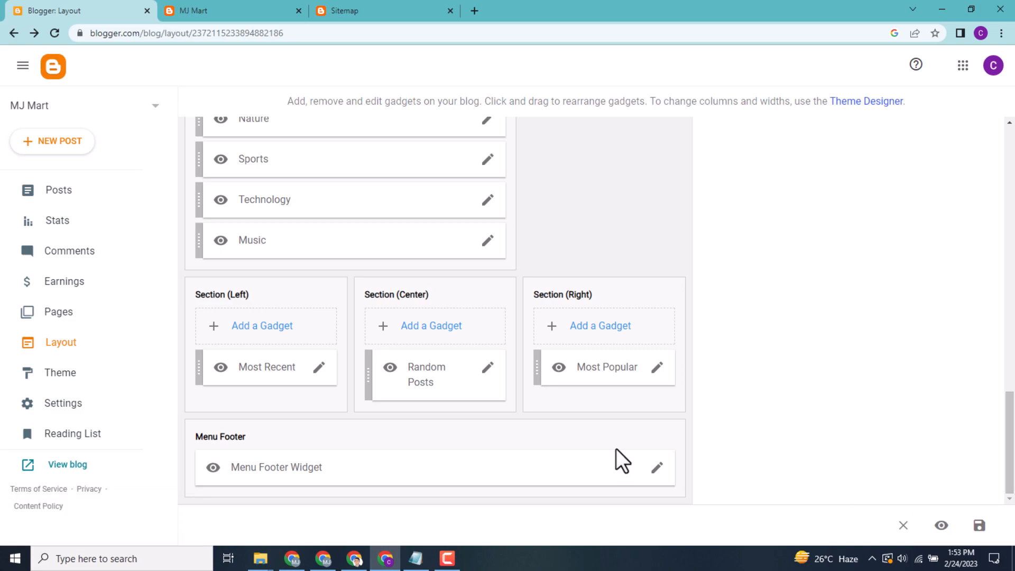
{"action": "left_click", "coordinate": [658, 467]}
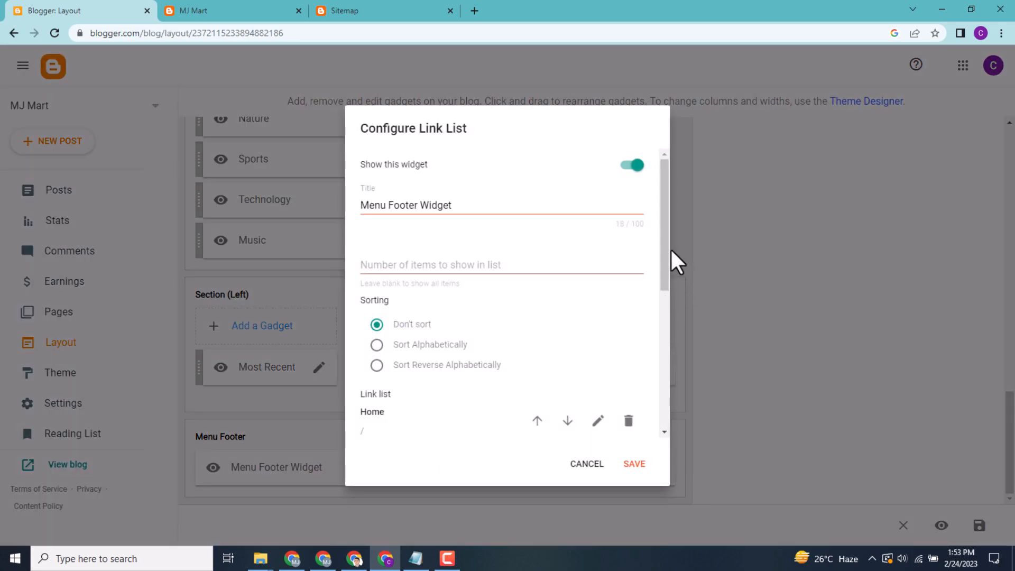
{"action": "left_click_drag", "start_coordinate": [665, 249], "coordinate": [665, 487]}
{"action": "left_click", "coordinate": [603, 422]}
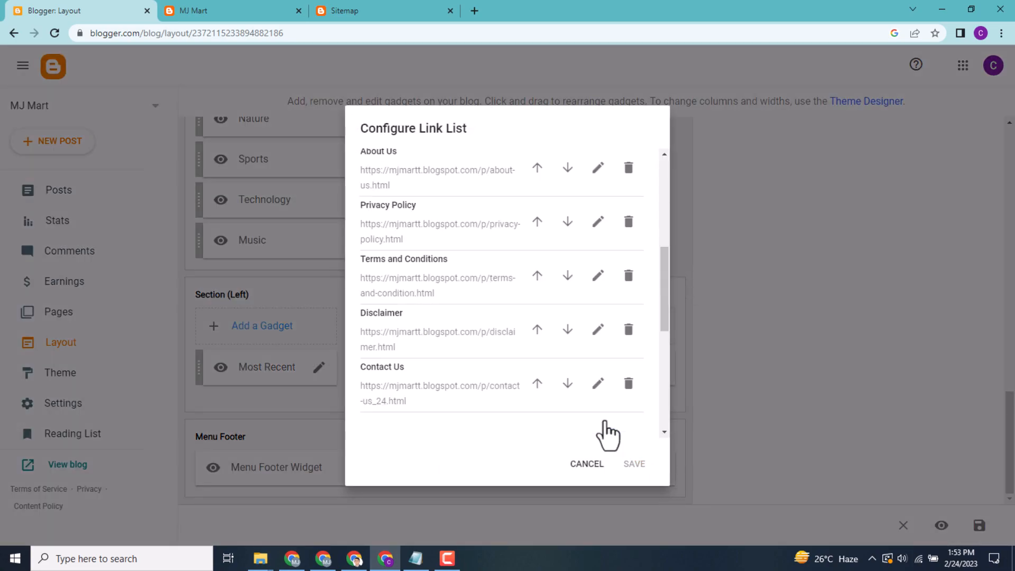
{"action": "left_click_drag", "start_coordinate": [664, 300], "coordinate": [659, 405]}
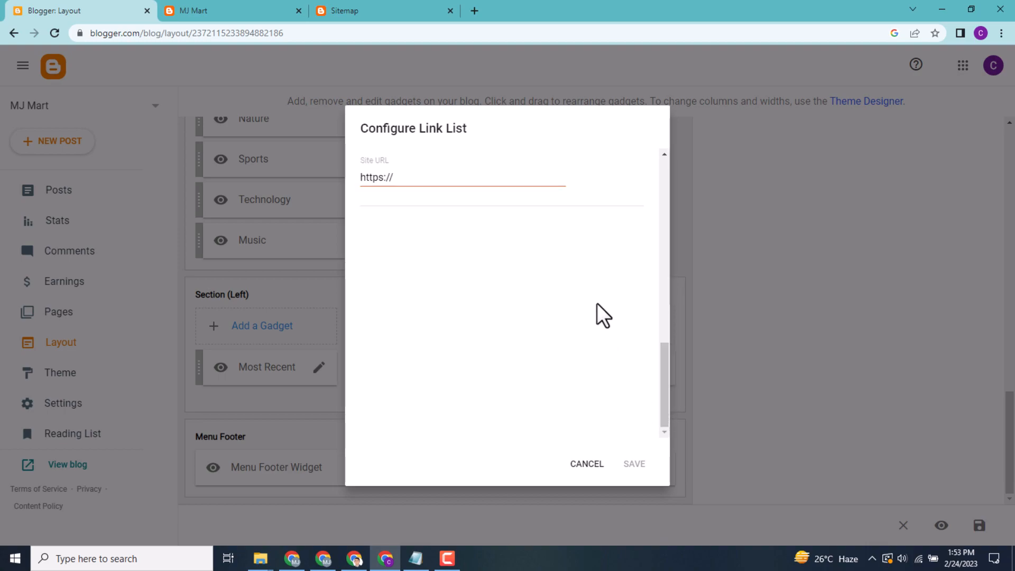
{"action": "left_click_drag", "start_coordinate": [662, 369], "coordinate": [667, 318]}
{"action": "left_click", "coordinate": [422, 271]}
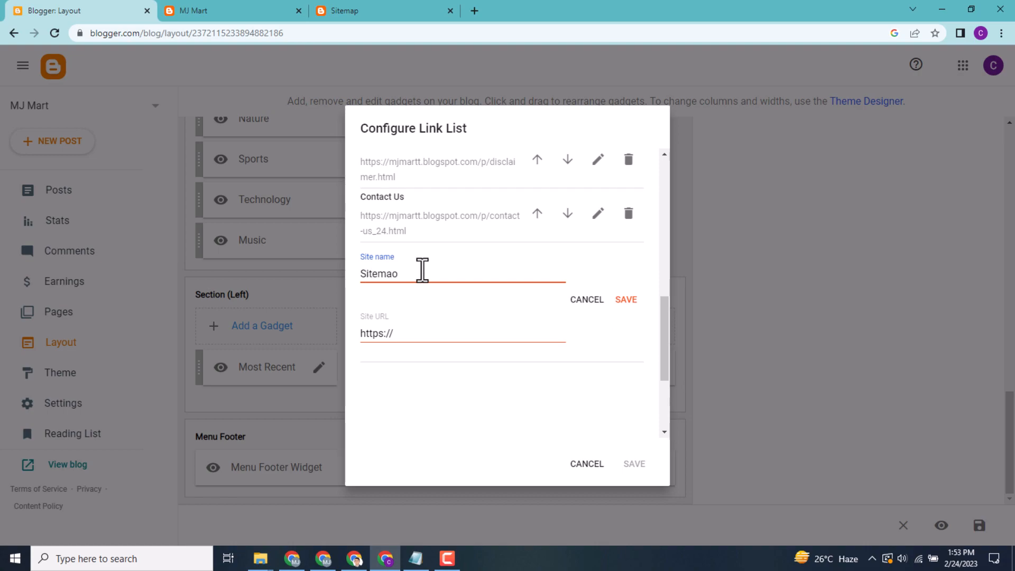
{"action": "left_click", "coordinate": [397, 336]}
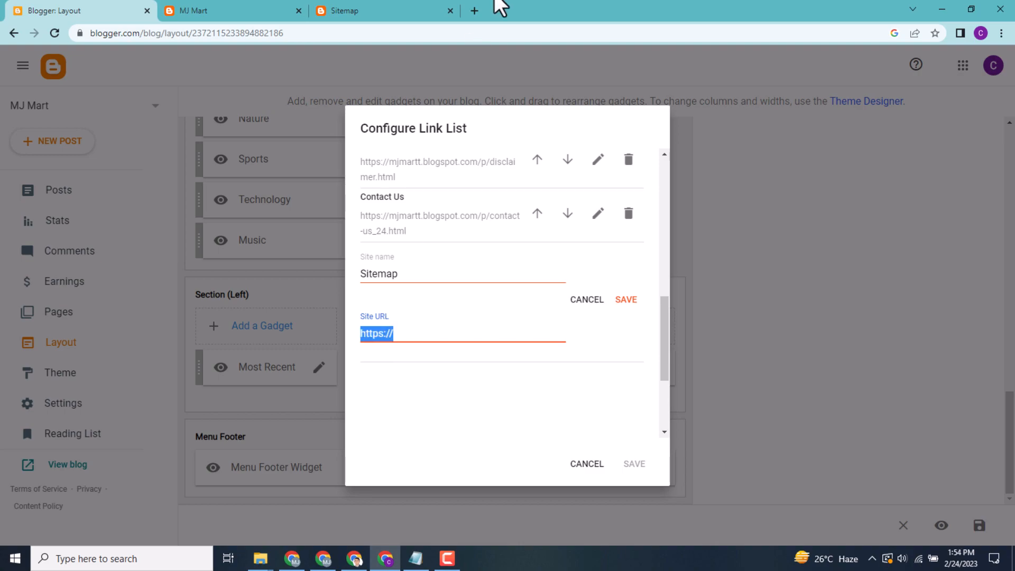
{"action": "left_click", "coordinate": [385, 9]}
{"action": "right_click", "coordinate": [170, 33]}
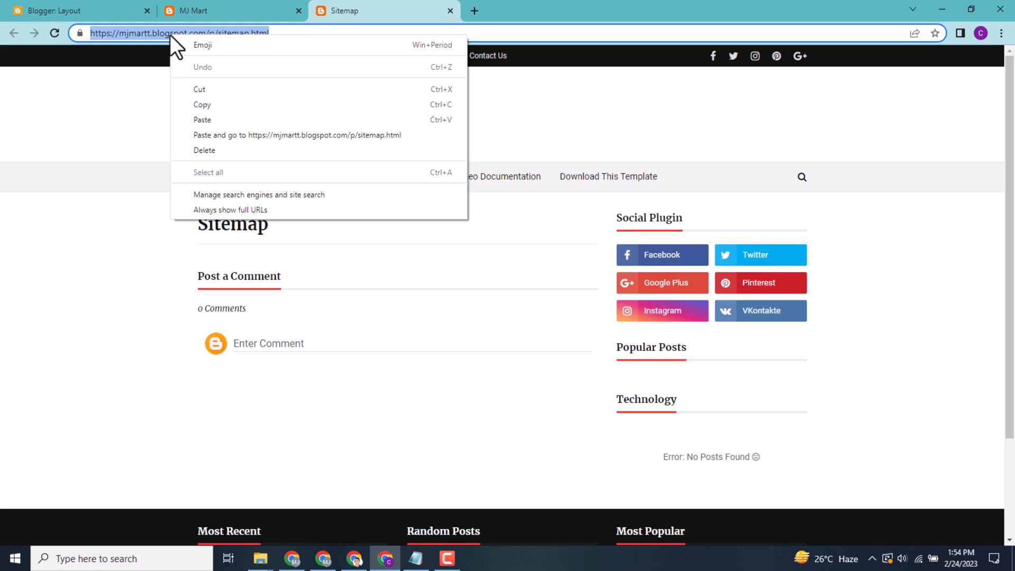
{"action": "left_click", "coordinate": [201, 104]}
{"action": "left_click", "coordinate": [106, 10]}
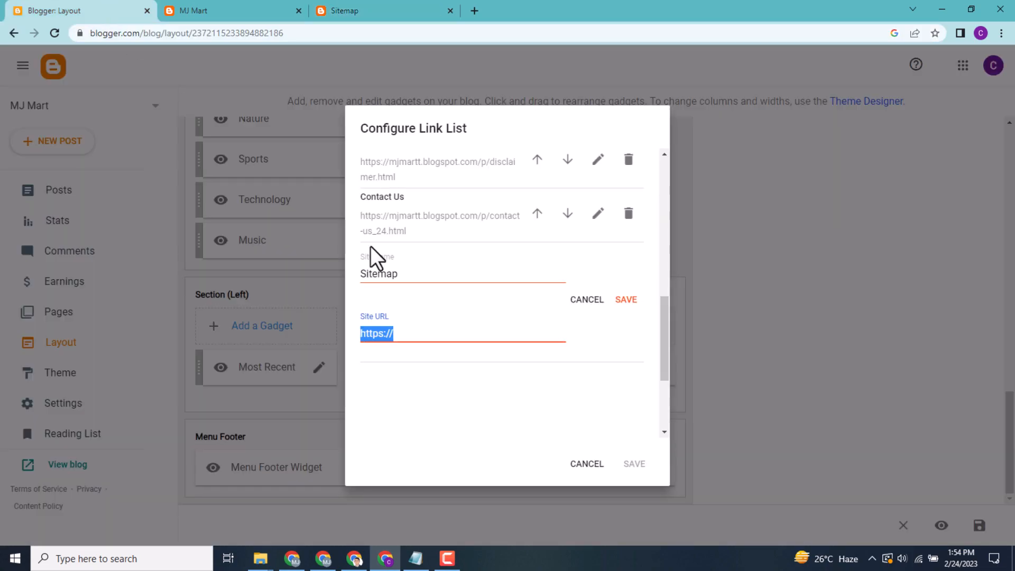
{"action": "right_click", "coordinate": [378, 332]}
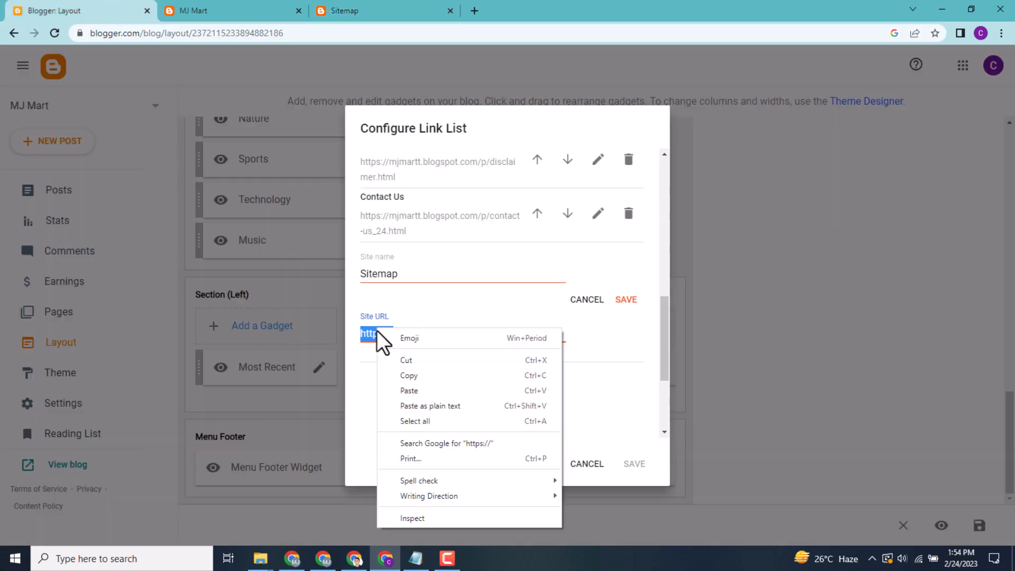
{"action": "left_click", "coordinate": [401, 387]}
{"action": "left_click", "coordinate": [625, 305]}
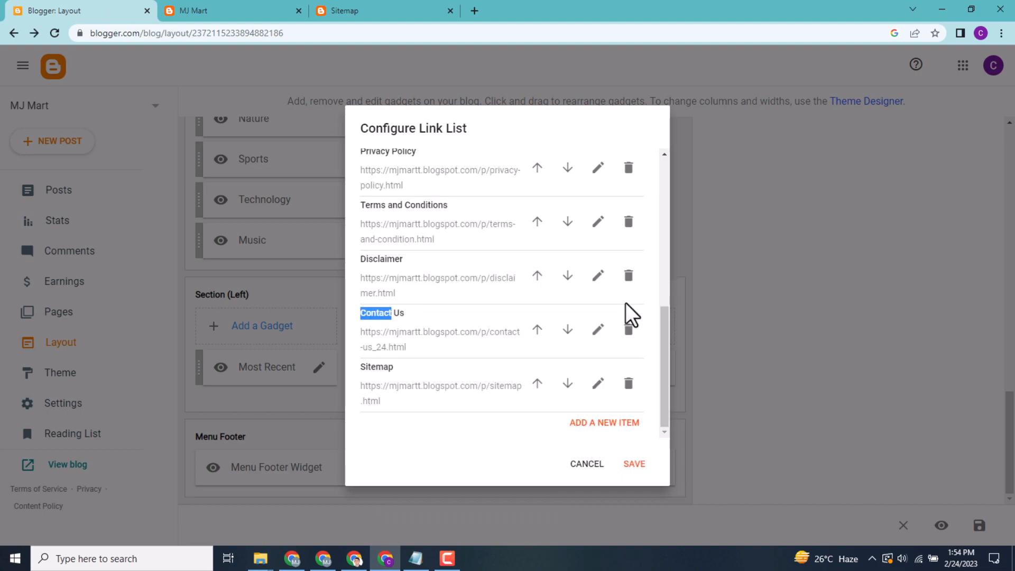
Save the Menu Footer Widget's link list and the blog's layout
{"action": "left_click", "coordinate": [633, 465]}
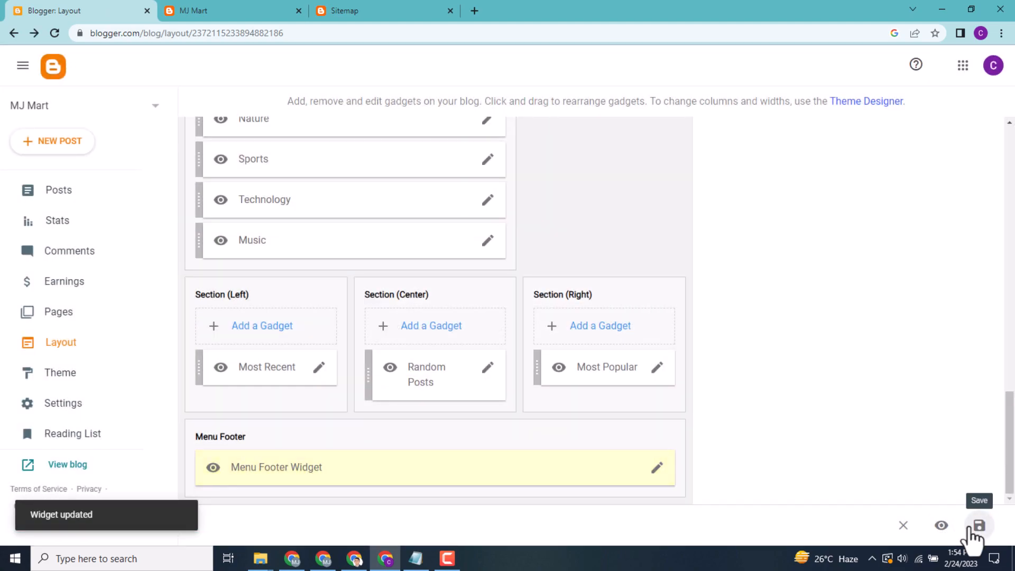
{"action": "left_click", "coordinate": [971, 528]}
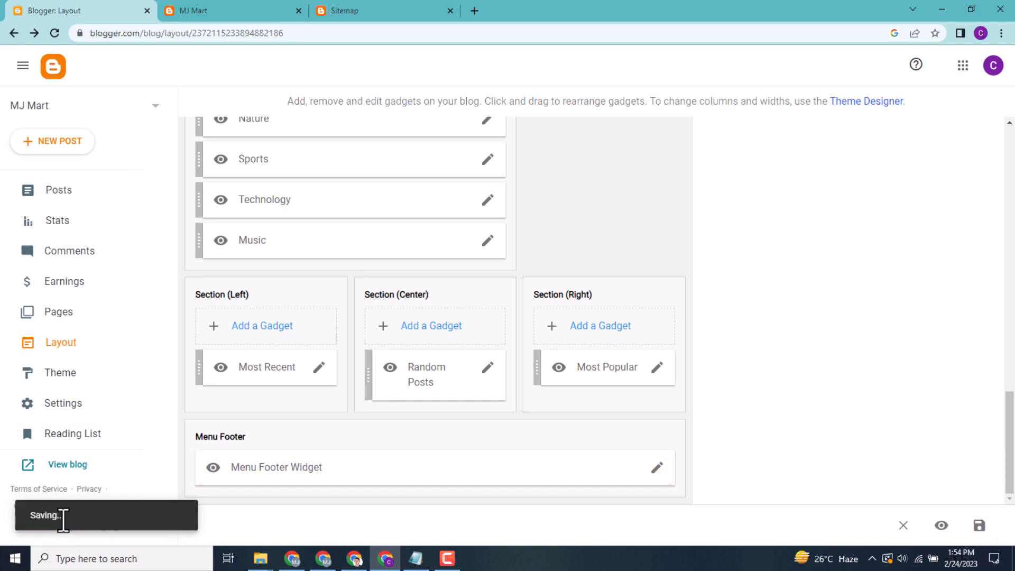
{"action": "left_click_drag", "start_coordinate": [51, 520], "coordinate": [27, 518]}
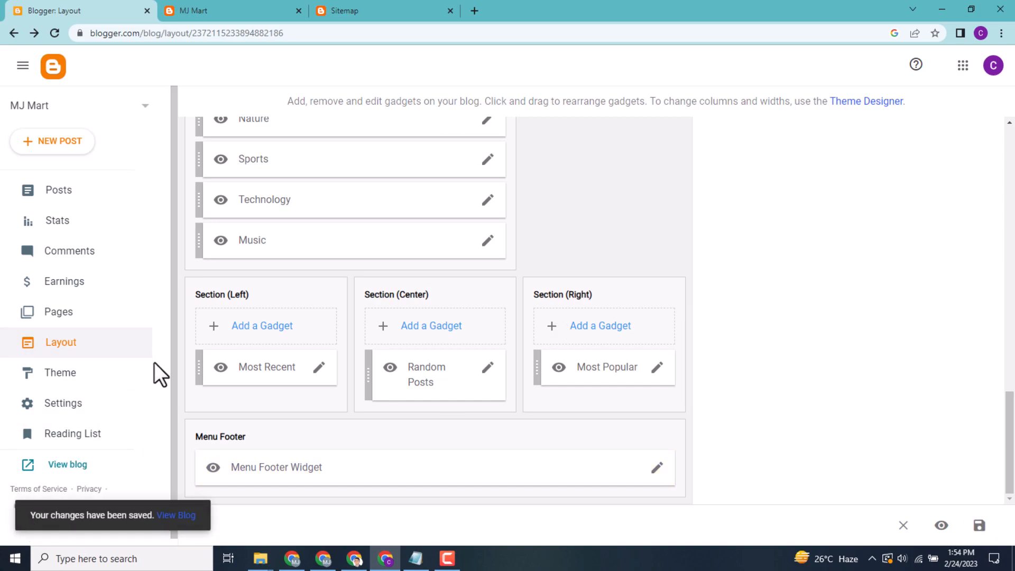
Reload the MJ Mart home page, check the Sitemap link in its top navigation and footer, and return to the blog's layout
{"action": "left_click", "coordinate": [209, 1]}
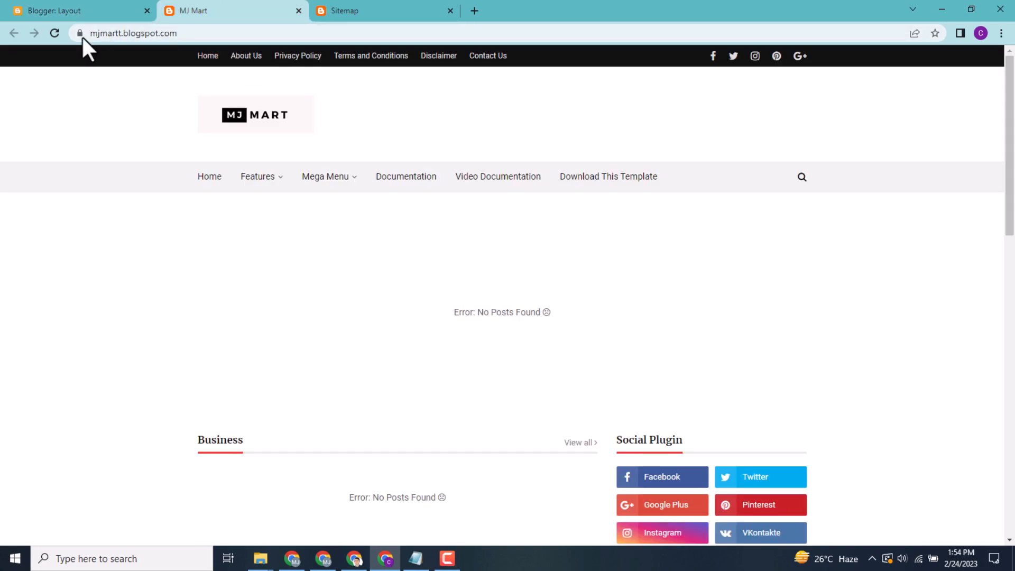
{"action": "left_click", "coordinate": [55, 34]}
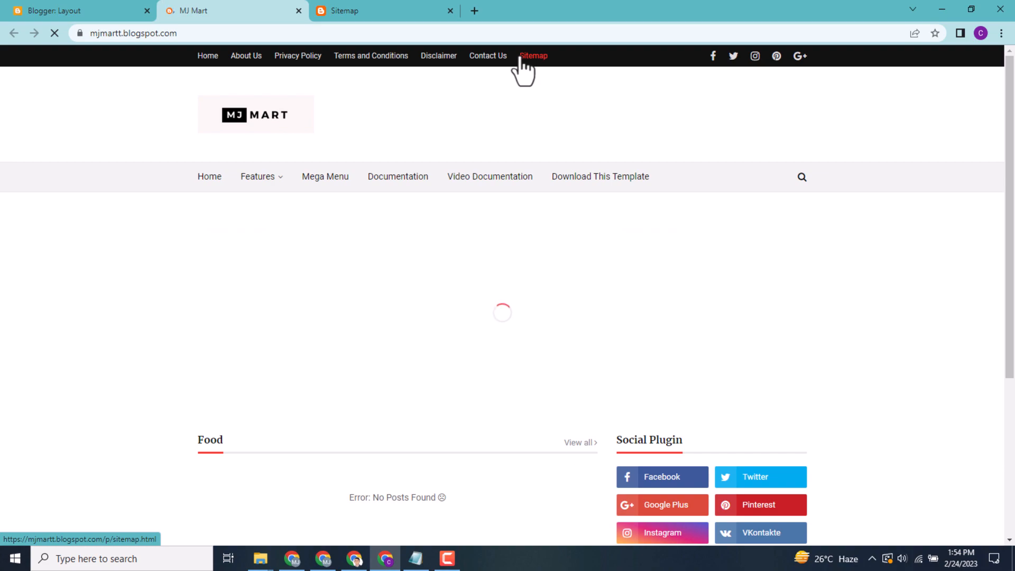
{"action": "triple_click", "coordinate": [556, 55]}
{"action": "left_click", "coordinate": [556, 104]}
{"action": "left_click_drag", "start_coordinate": [1009, 105], "coordinate": [1008, 449]}
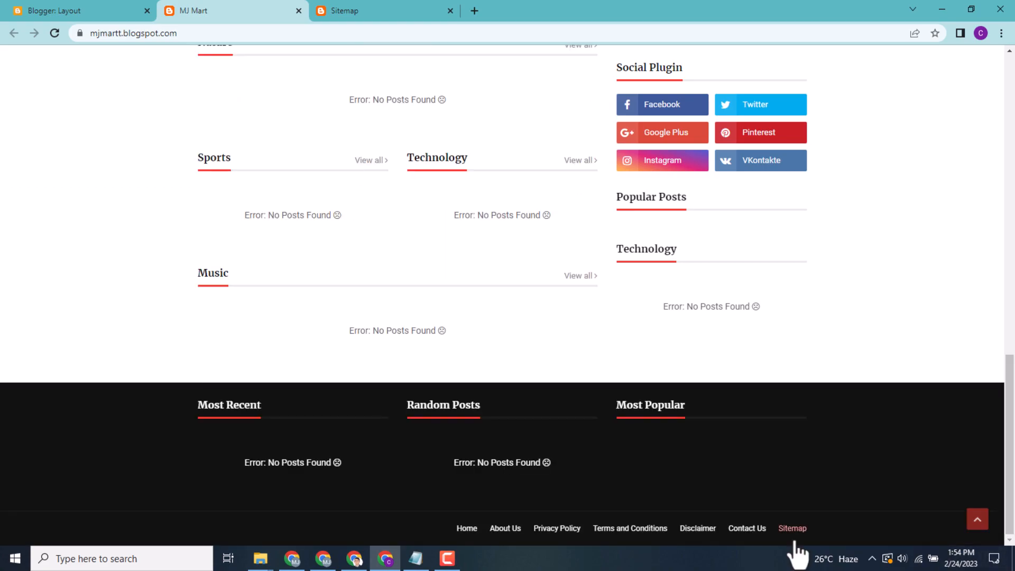
{"action": "left_click_drag", "start_coordinate": [775, 528], "coordinate": [807, 533]}
{"action": "left_click_drag", "start_coordinate": [1010, 493], "coordinate": [1013, 195]}
{"action": "left_click", "coordinate": [95, 10]}
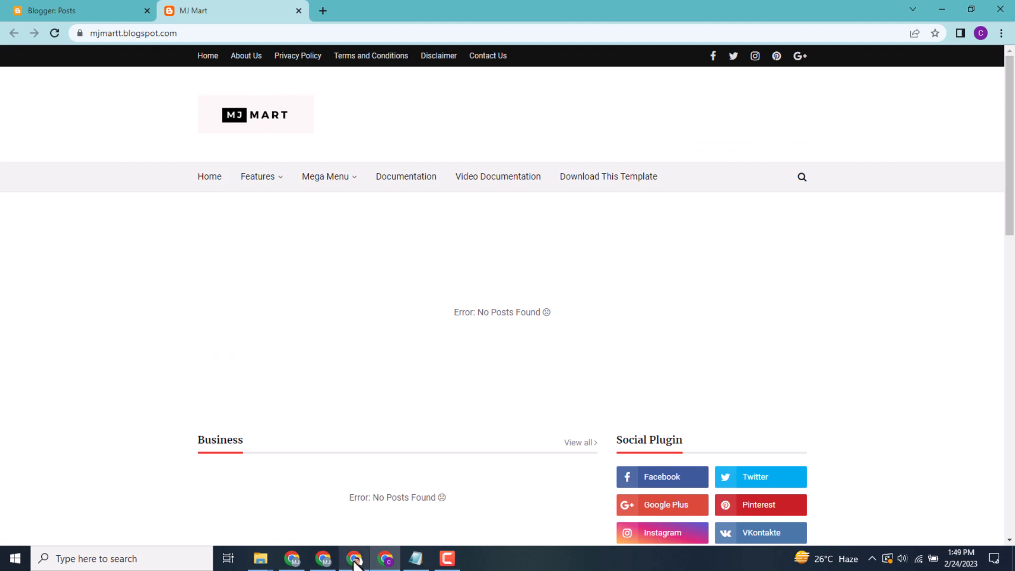
Switch to the other Chrome profile's window and open the Sitemap page of the MJ Acad blog
{"action": "left_click", "coordinate": [354, 558]}
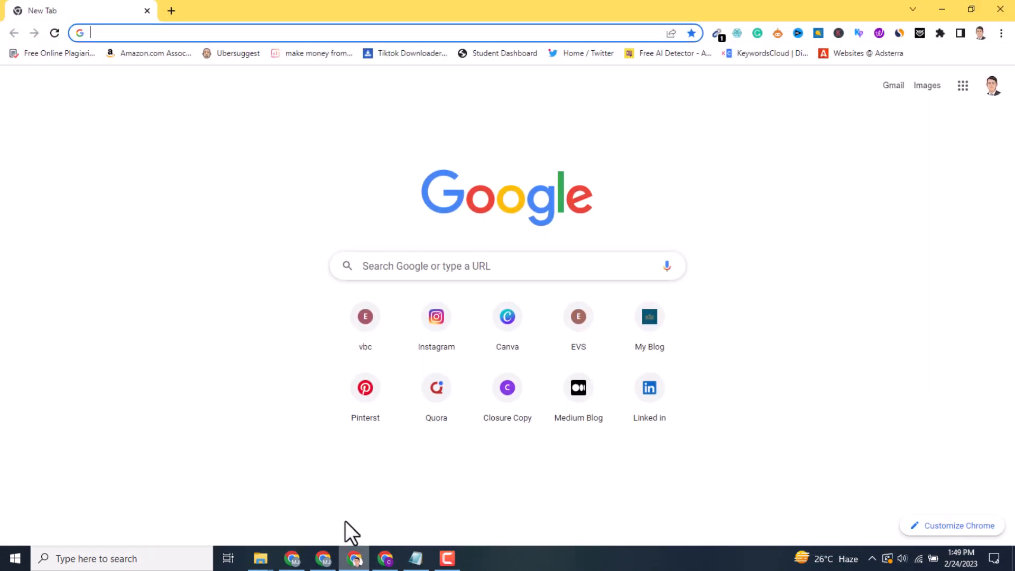
{"action": "left_click", "coordinate": [633, 353]}
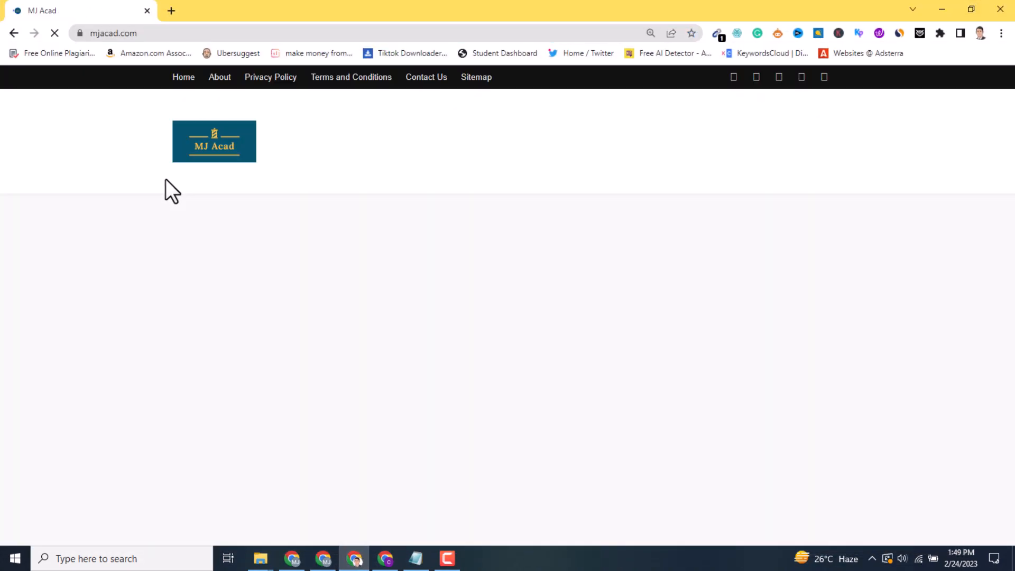
{"action": "left_click", "coordinate": [470, 78]}
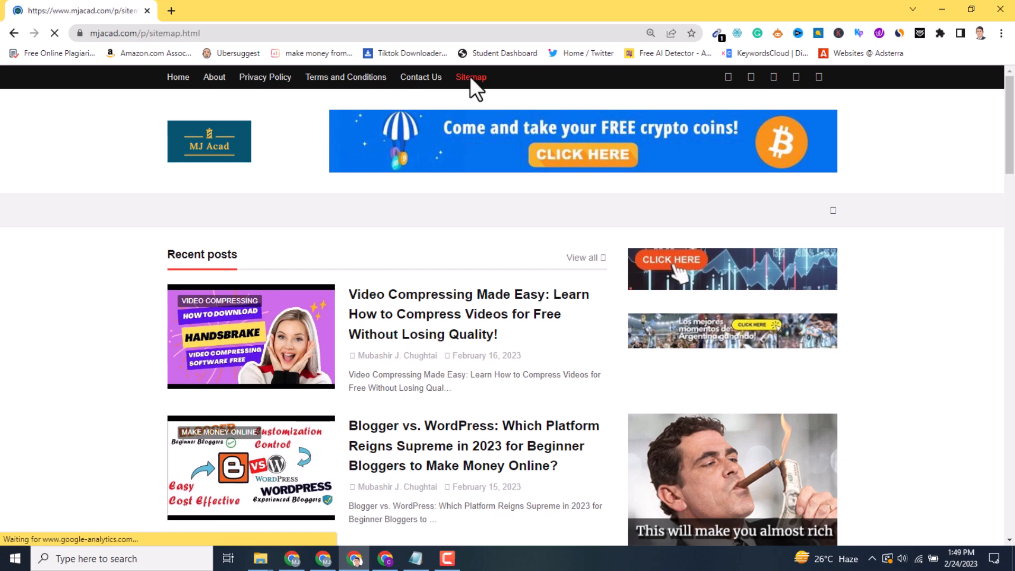
Examine the MJ Acad Sitemap page's category headings and post links, reloading the page once
{"action": "scroll", "coordinate": [254, 148], "scroll_direction": "down", "scroll_amount": 2}
{"action": "double_click", "coordinate": [248, 146]}
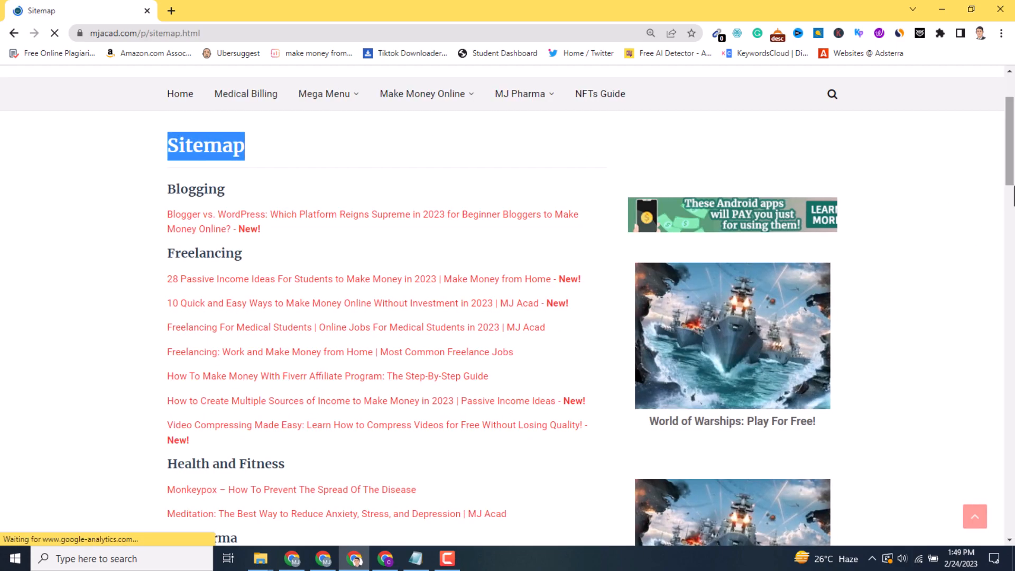
{"action": "mouse_move", "coordinate": [1011, 176]}
{"action": "left_mouse_down"}
{"action": "mouse_move", "coordinate": [1011, 392]}
{"action": "mouse_move", "coordinate": [1011, 281]}
{"action": "left_mouse_up"}
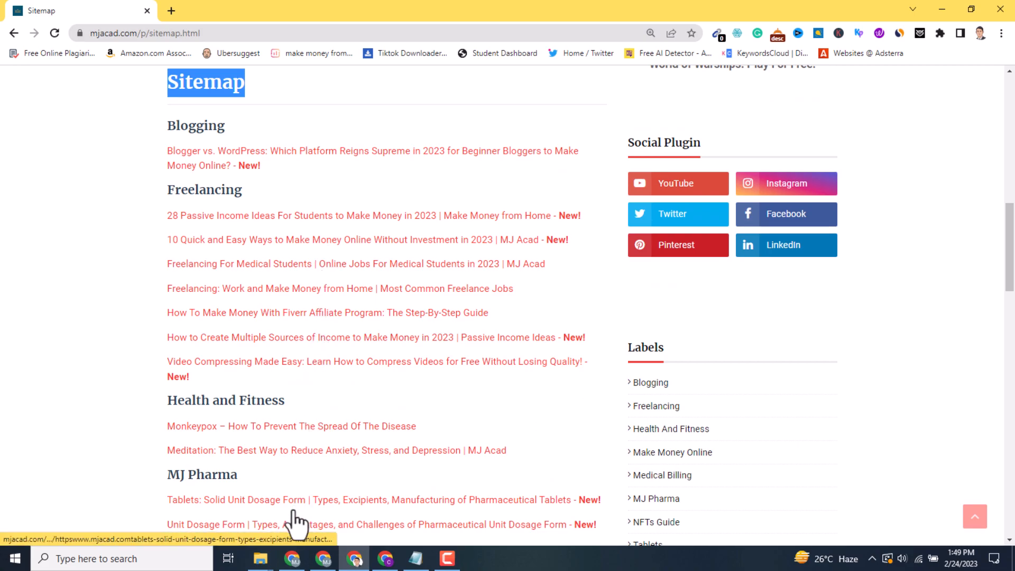
{"action": "mouse_move", "coordinate": [1012, 256]}
{"action": "left_mouse_down"}
{"action": "mouse_move", "coordinate": [1012, 507]}
{"action": "mouse_move", "coordinate": [1012, 296]}
{"action": "left_mouse_up"}
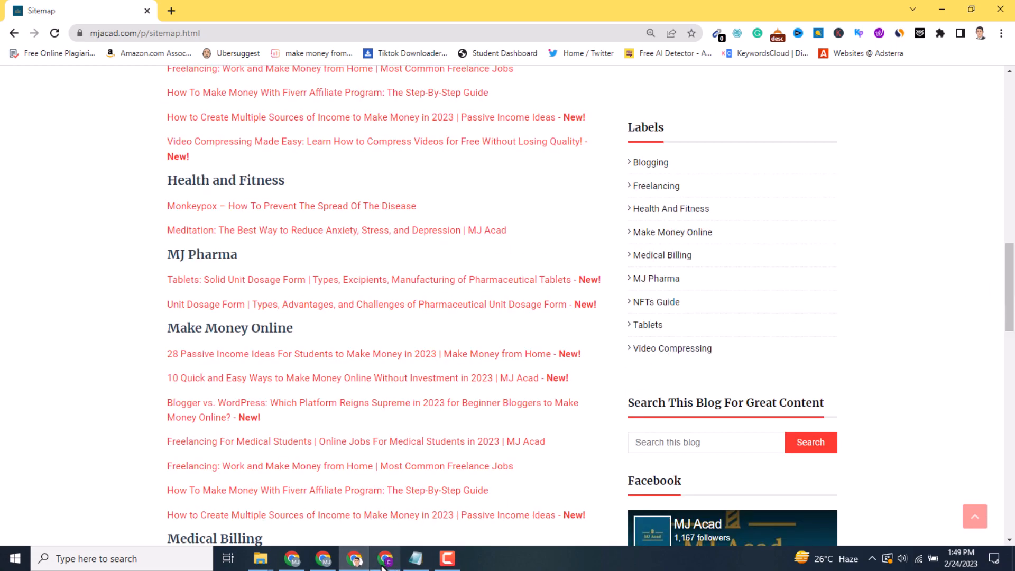
{"action": "key", "text": "F5"}
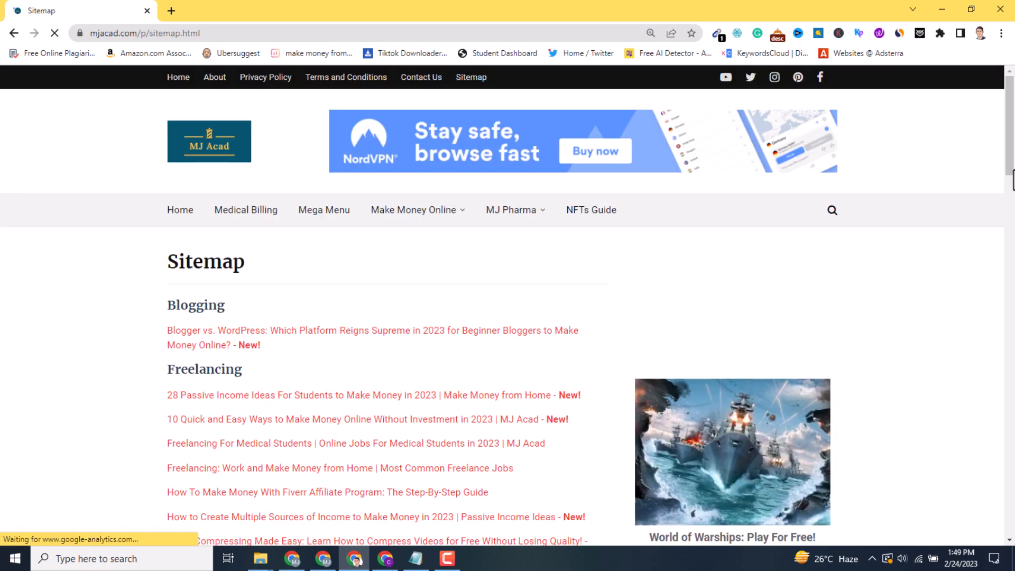
{"action": "mouse_move", "coordinate": [1012, 157]}
{"action": "left_mouse_down"}
{"action": "mouse_move", "coordinate": [1012, 191]}
{"action": "mouse_move", "coordinate": [1012, 180]}
{"action": "left_mouse_up"}
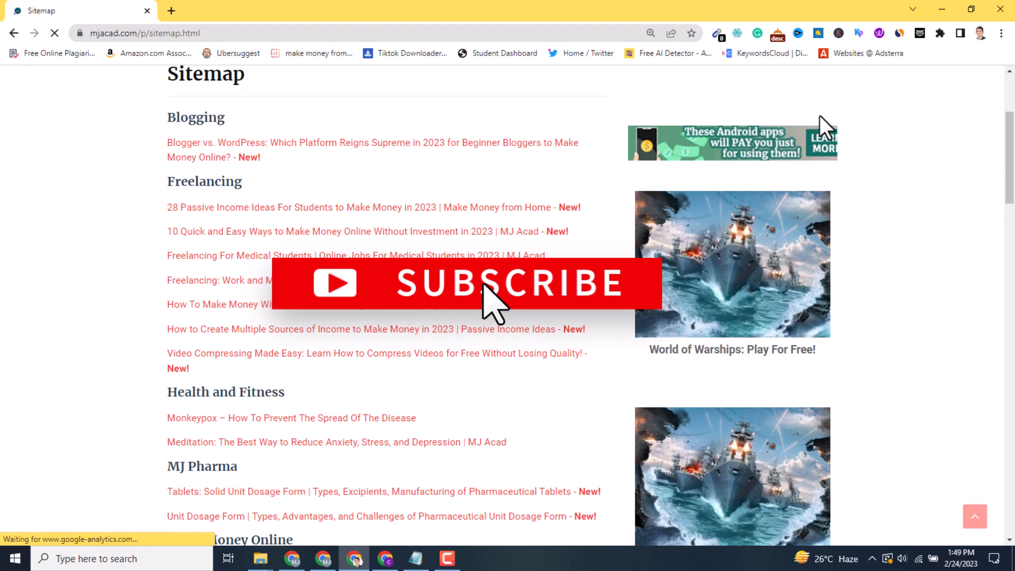
{"action": "scroll", "coordinate": [1011, 180], "scroll_direction": "up", "scroll_amount": 1}
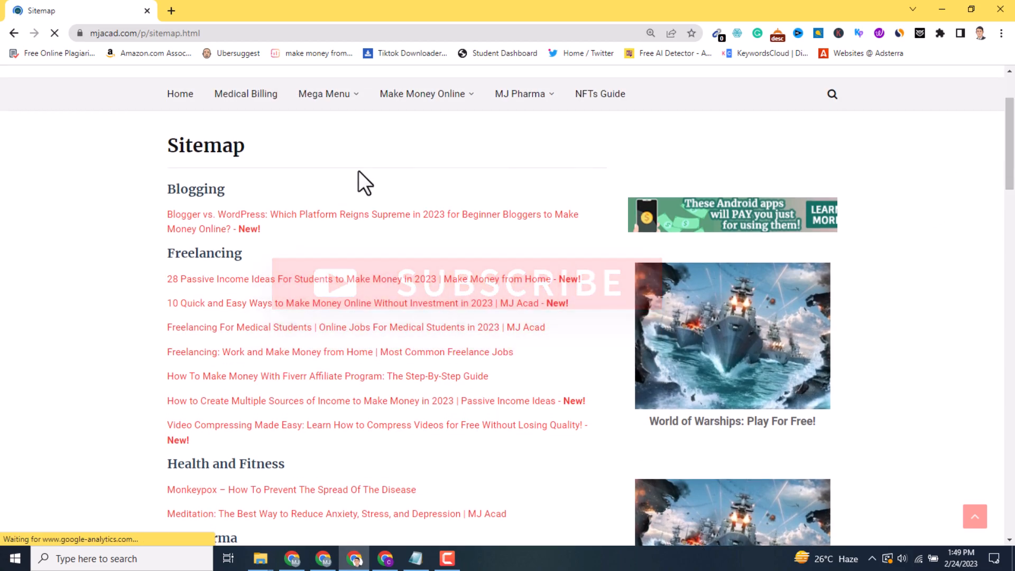
{"action": "scroll", "coordinate": [362, 182], "scroll_direction": "down", "scroll_amount": 4}
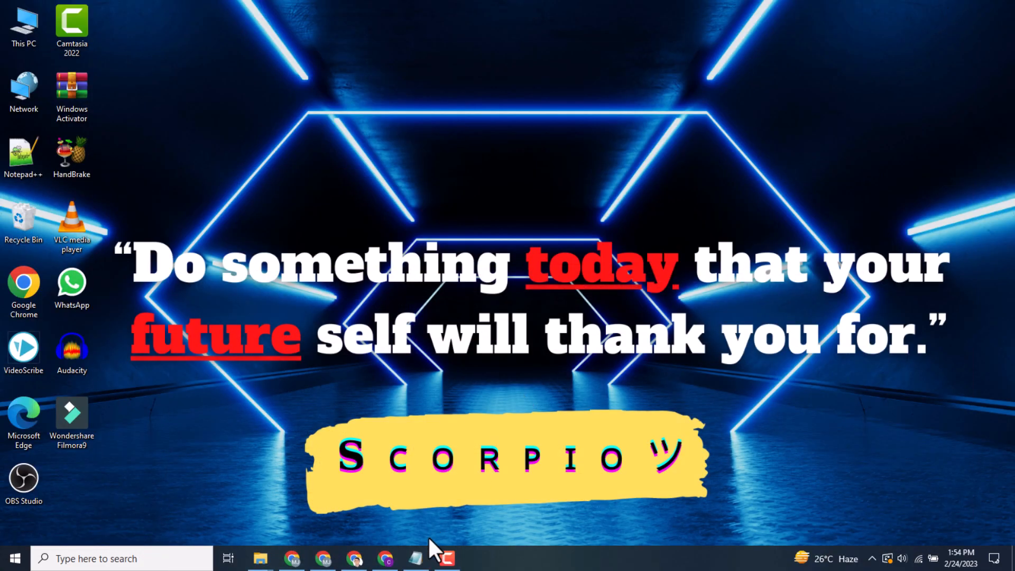